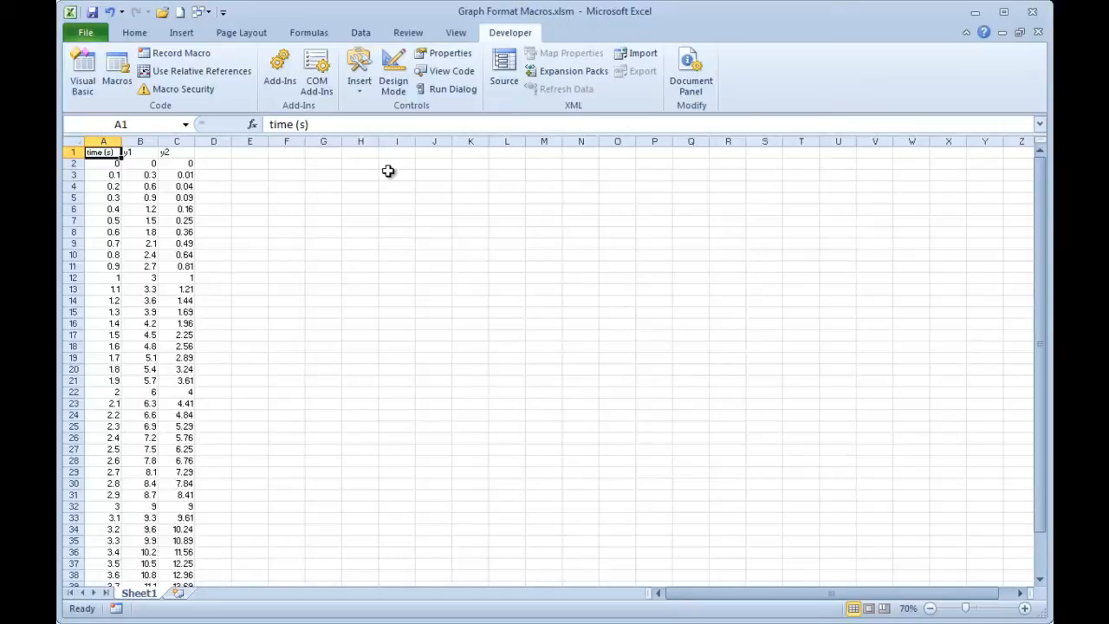
Enable the Developer tab through the ribbon customization options and display its commands.
click(447, 231)
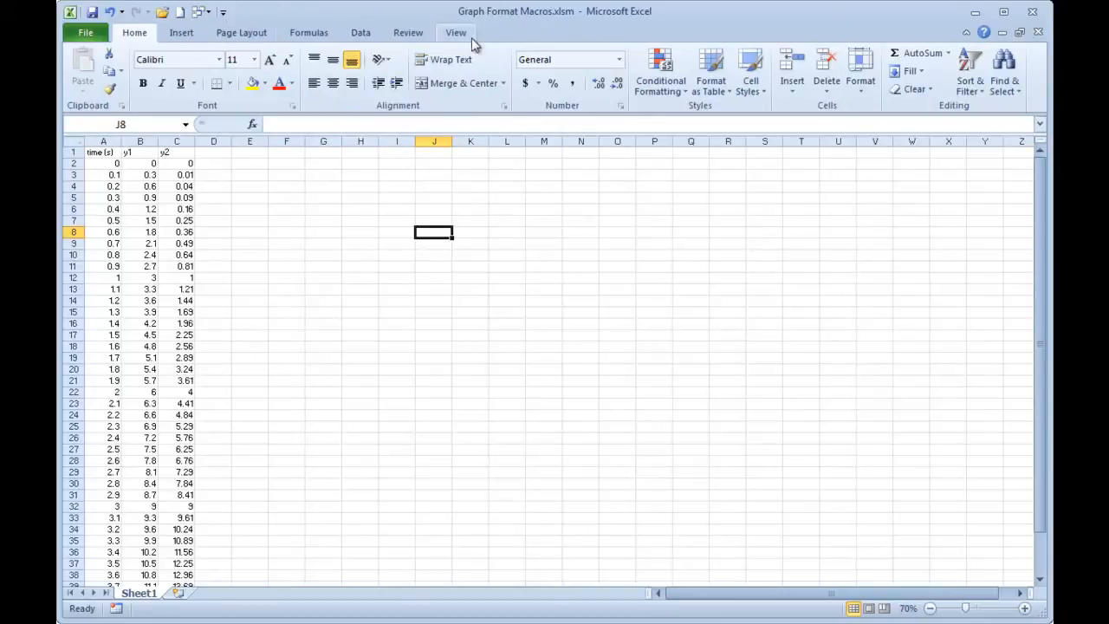
right_click(412, 34)
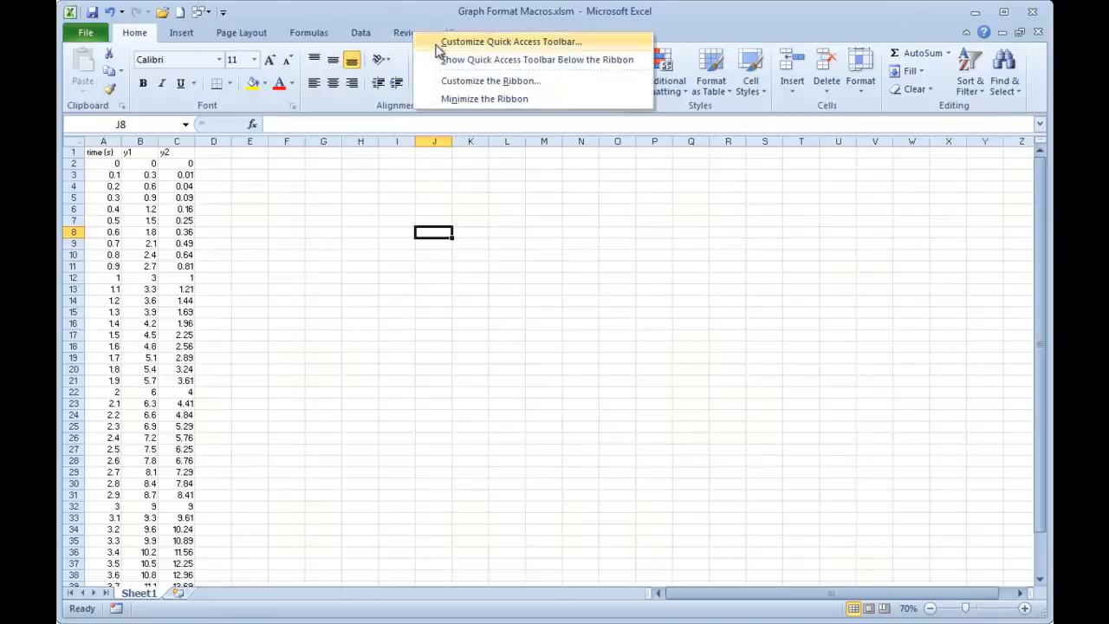
click(448, 78)
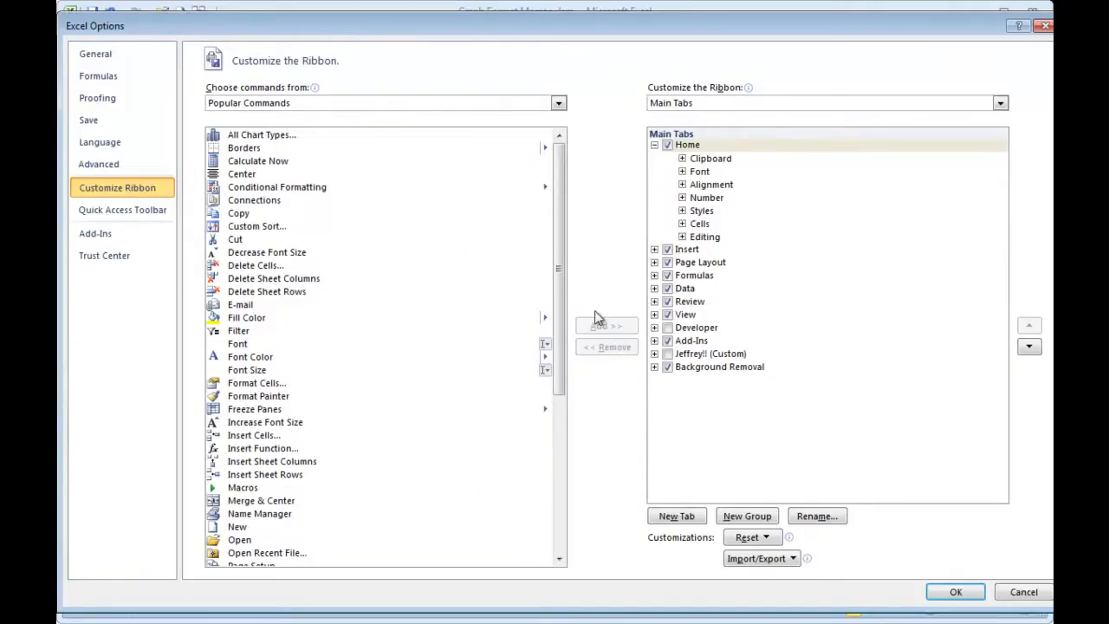
click(667, 327)
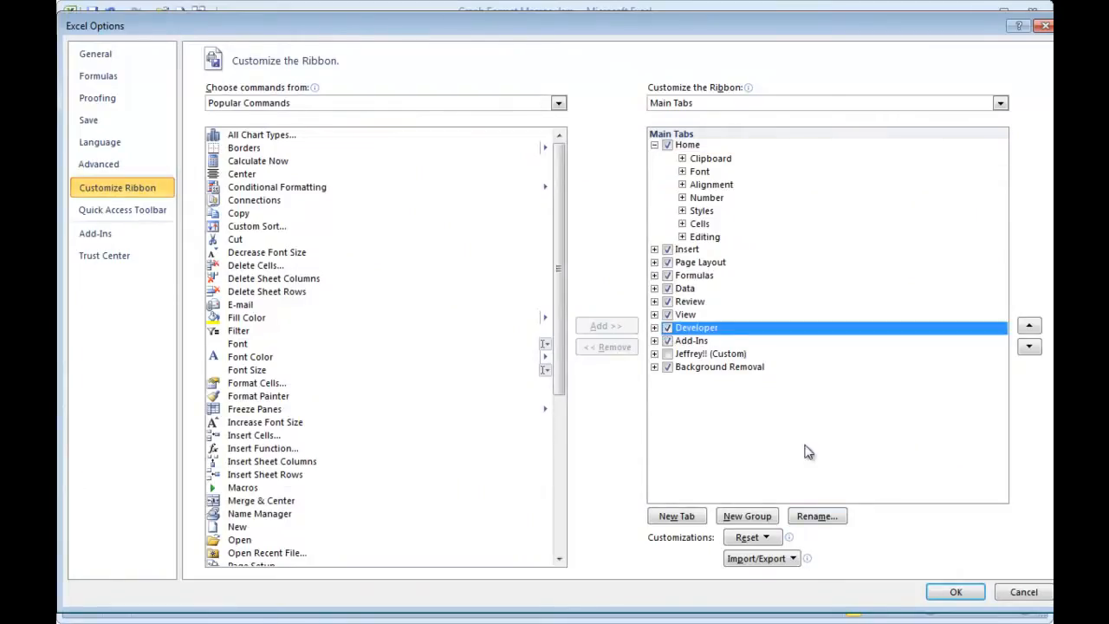
click(951, 595)
click(515, 34)
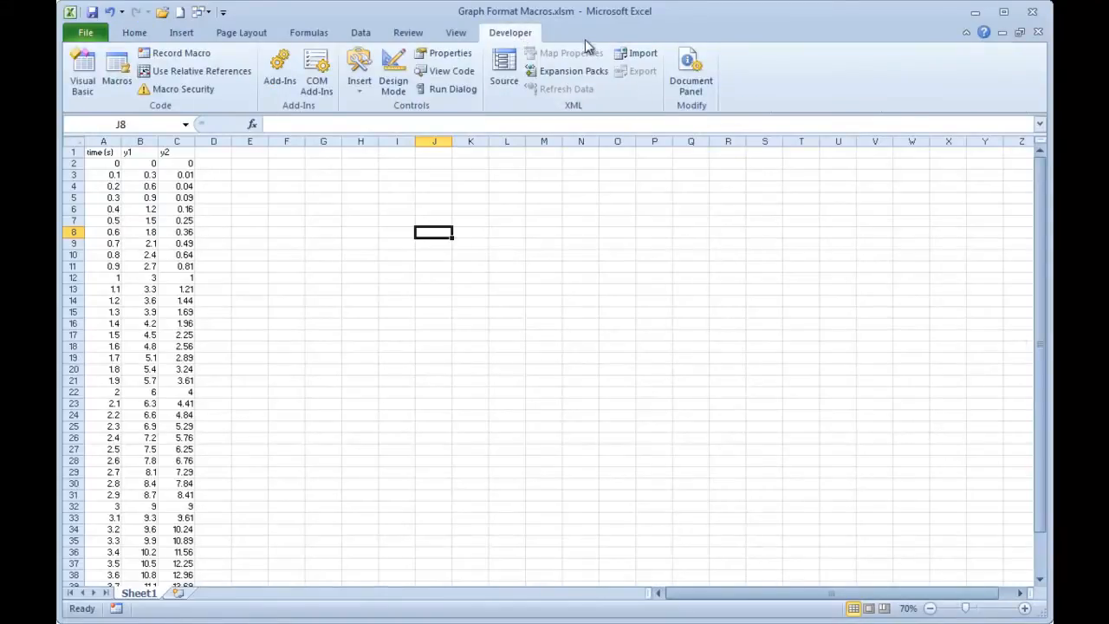
Open the Visual Basic editor and examine the code of the FmtDoc21May2011 module in Graph Format Macros.xlsm.
click(83, 69)
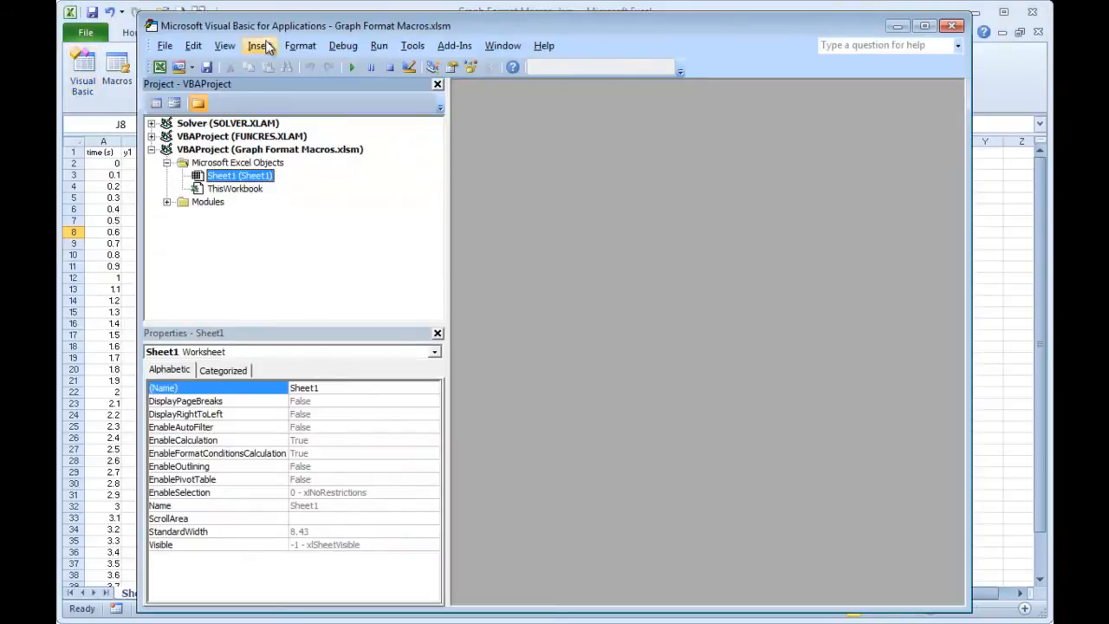
drag(298, 26, 281, 18)
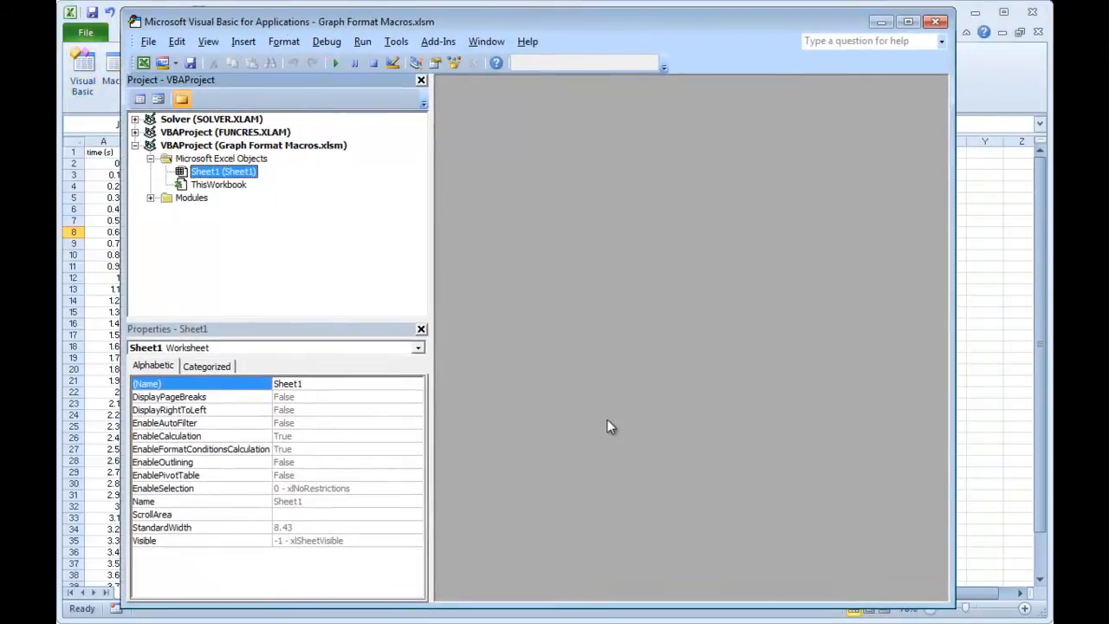
click(151, 198)
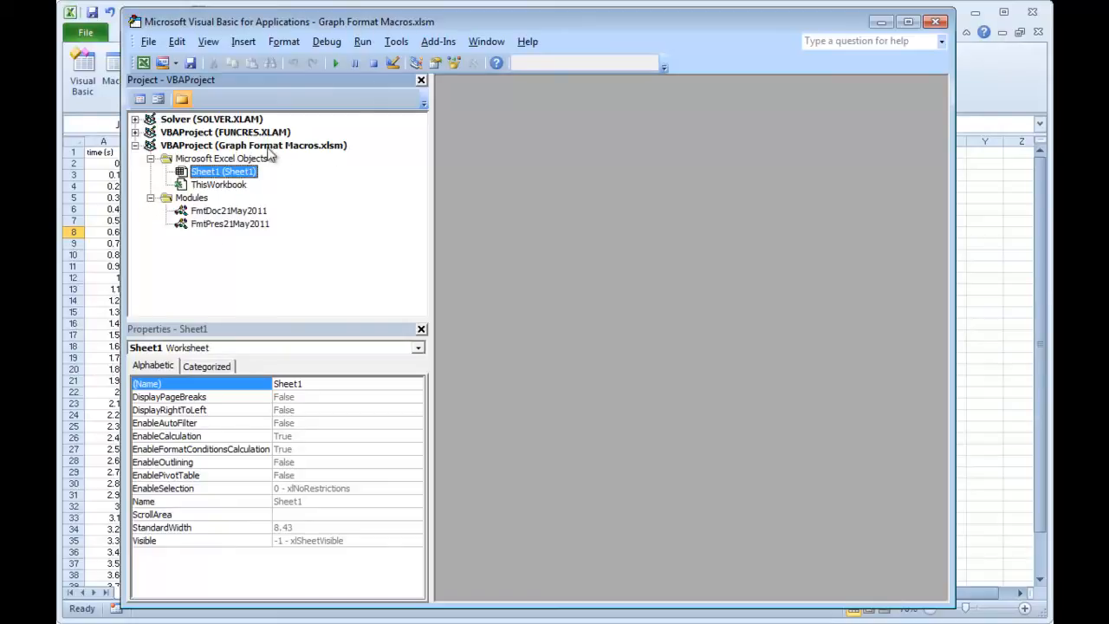
click(207, 213)
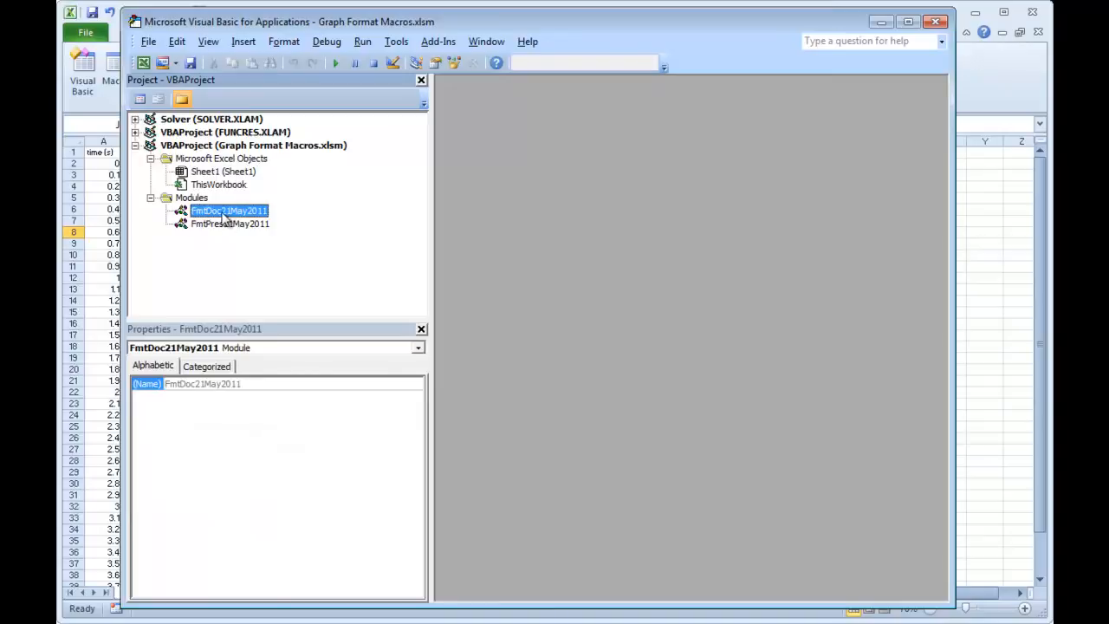
double_click(230, 213)
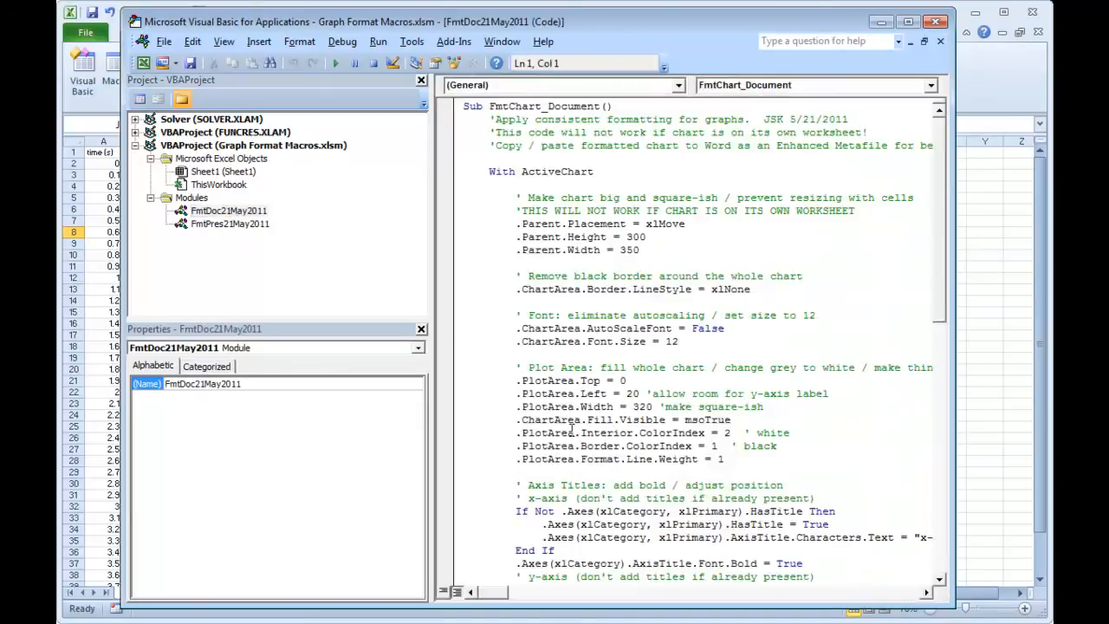
mouse_move(940, 242)
mouse_down()
mouse_move(939, 226)
mouse_move(938, 270)
mouse_move(935, 224)
mouse_up()
drag(942, 223, 925, 293)
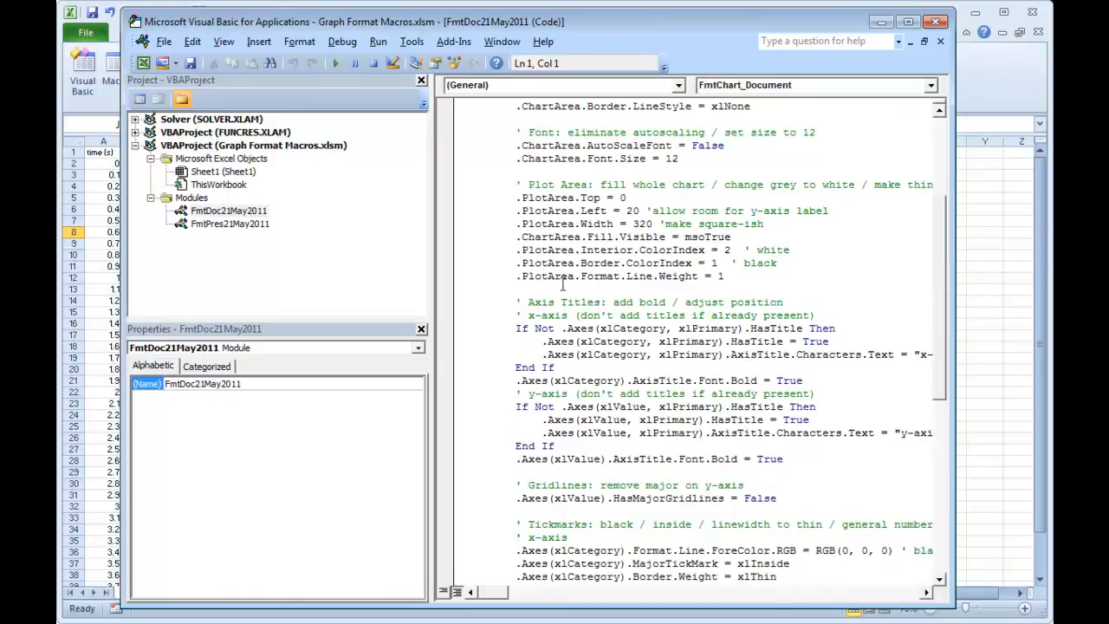
drag(946, 273, 924, 184)
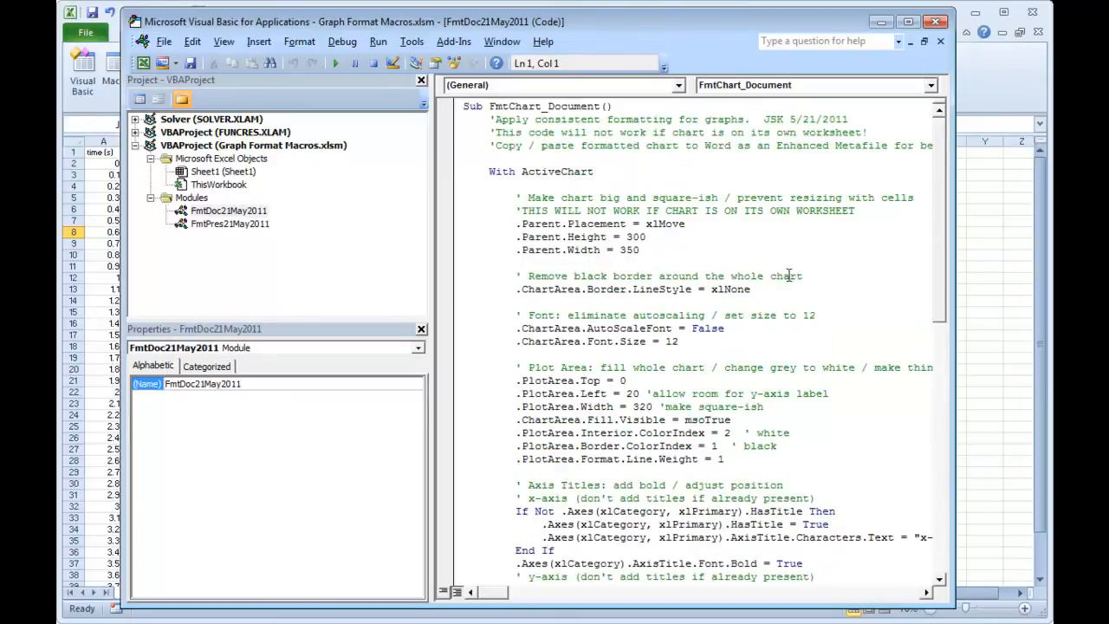
Examine the code of the FmtPres21May2011 module, switching between the Visual Basic editor and the worksheet, and finish on the worksheet.
double_click(227, 224)
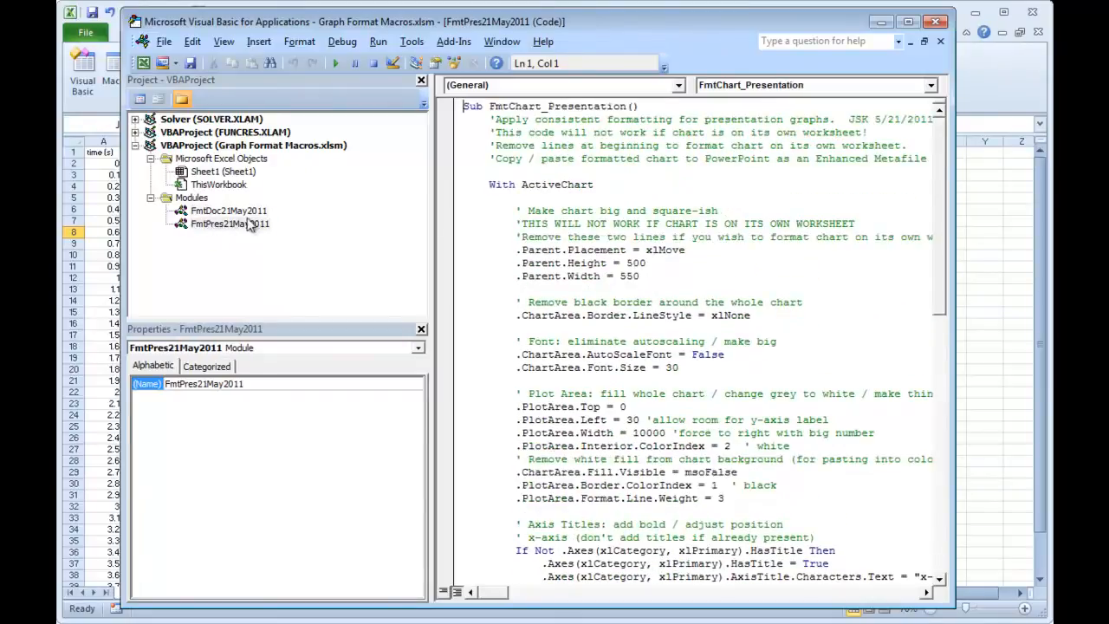
scroll(924, 212, down, 4)
scroll(924, 213, up, 4)
scroll(924, 266, down, 9)
scroll(937, 292, down, 3)
scroll(922, 234, up, 12)
key(alt+F11)
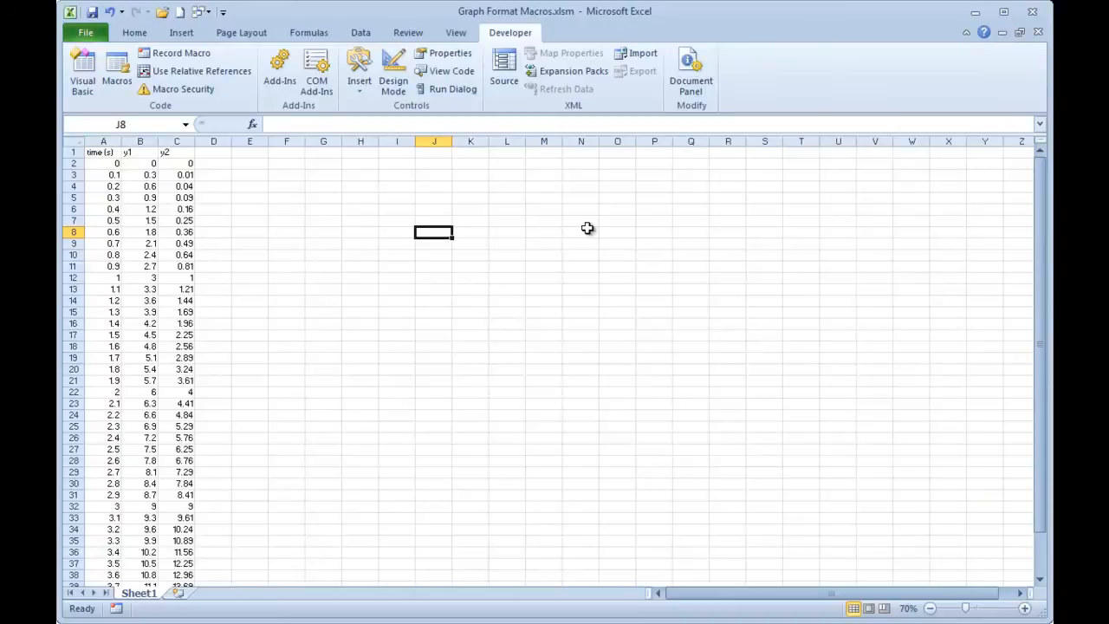
key(alt+F11)
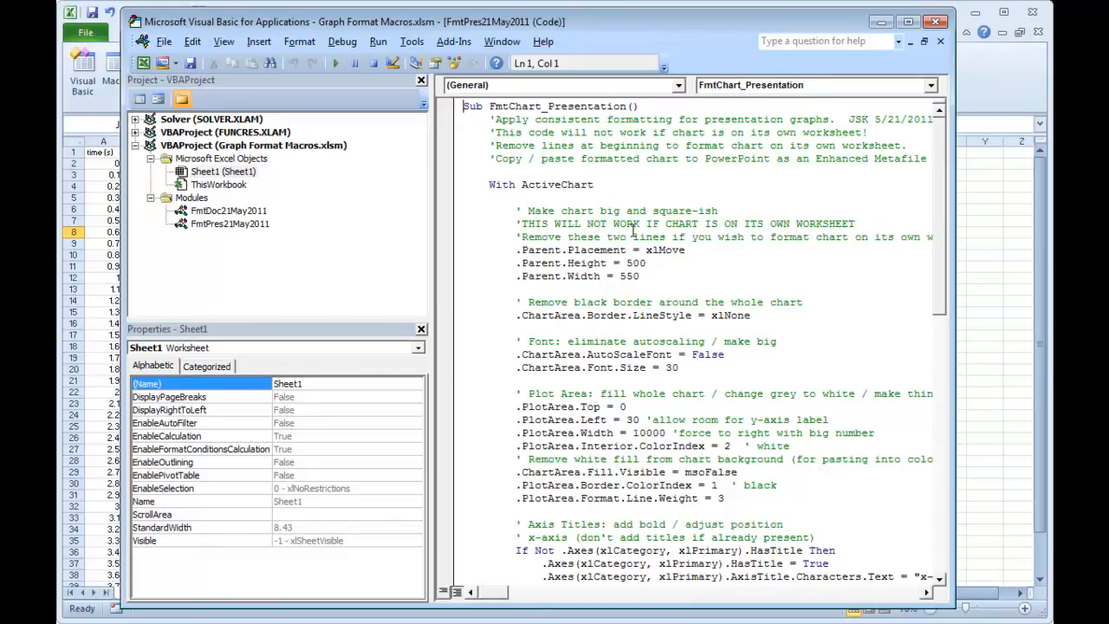
key(alt+F11)
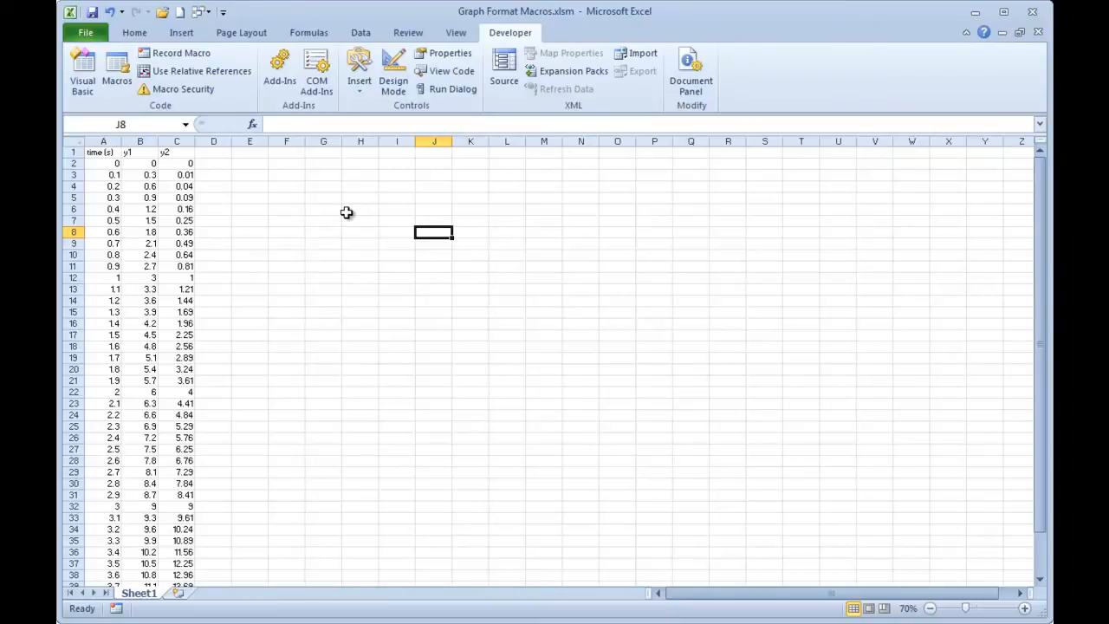
Open the workbook Other Spreadsheet.xlsx from the Heat Transfer folder.
click(86, 32)
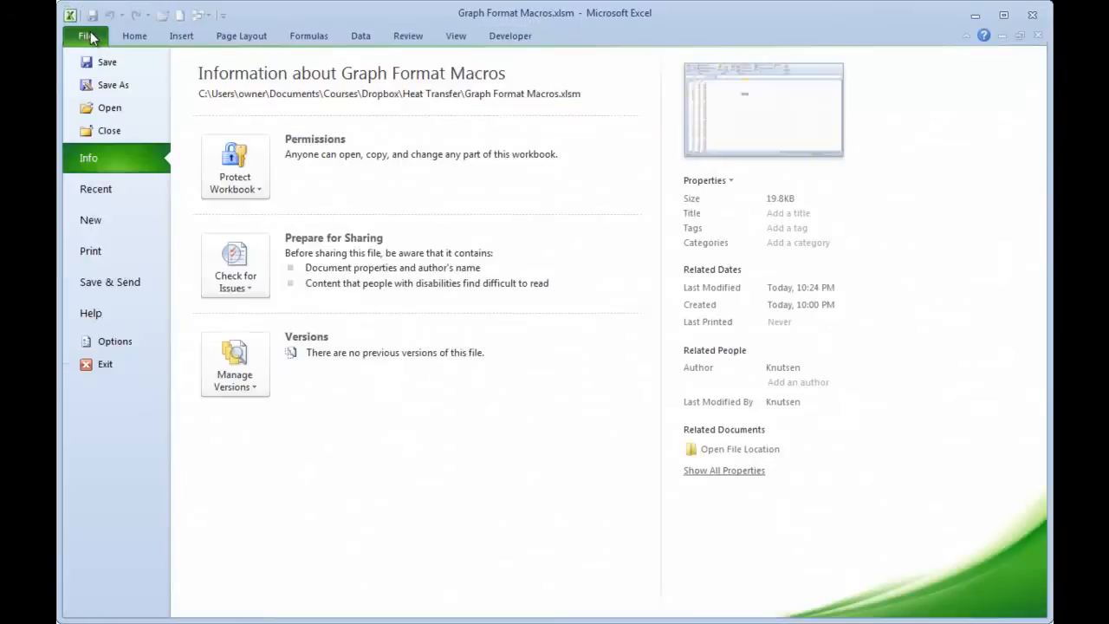
click(110, 108)
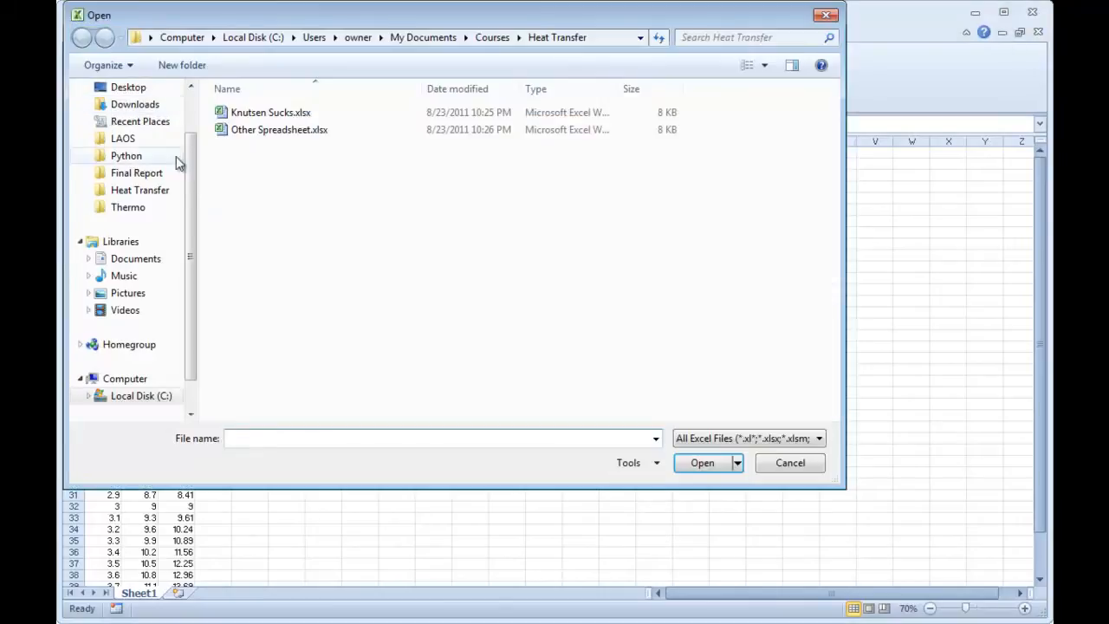
click(275, 135)
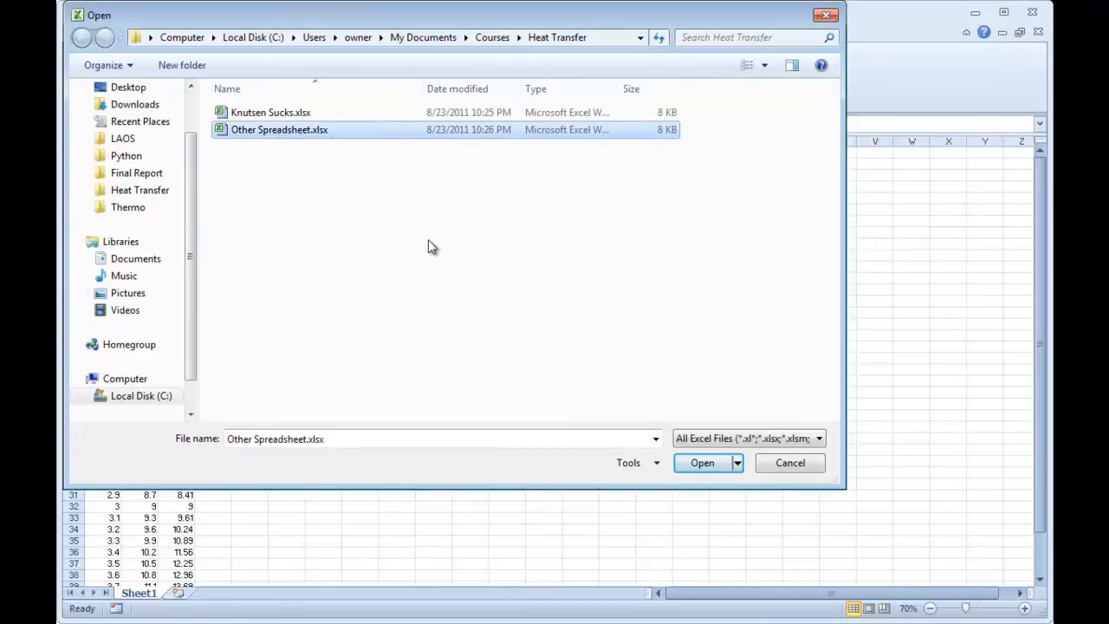
click(717, 469)
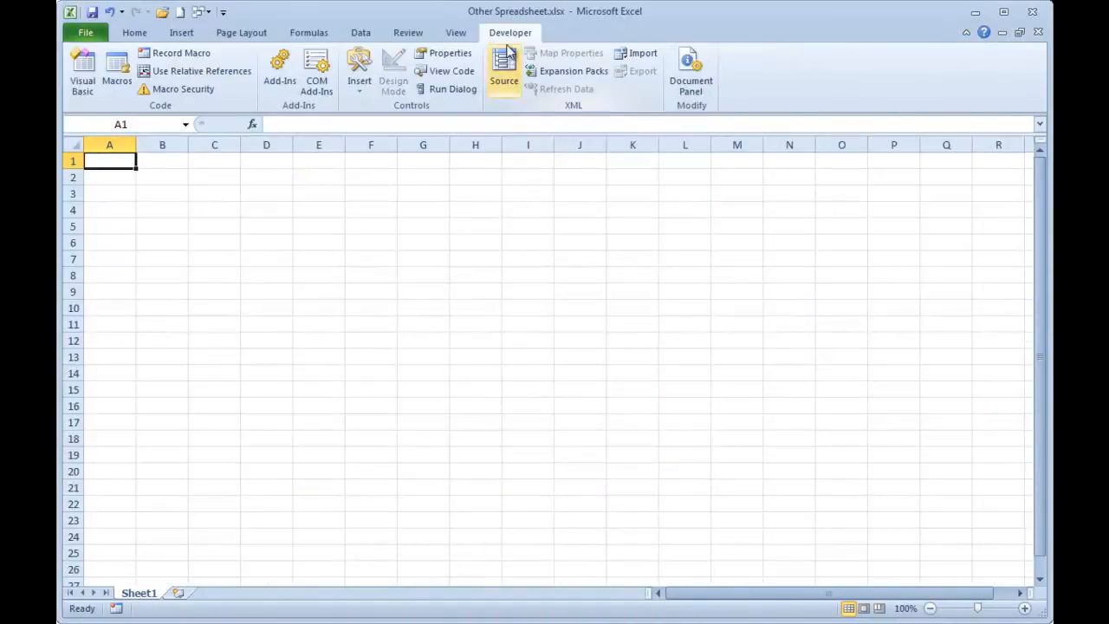
Copy the FmtDoc21May2011 and FmtPres21May2011 modules from Graph Format Macros.xlsm into the Other Spreadsheet.xlsx project, and return to the worksheet.
click(82, 76)
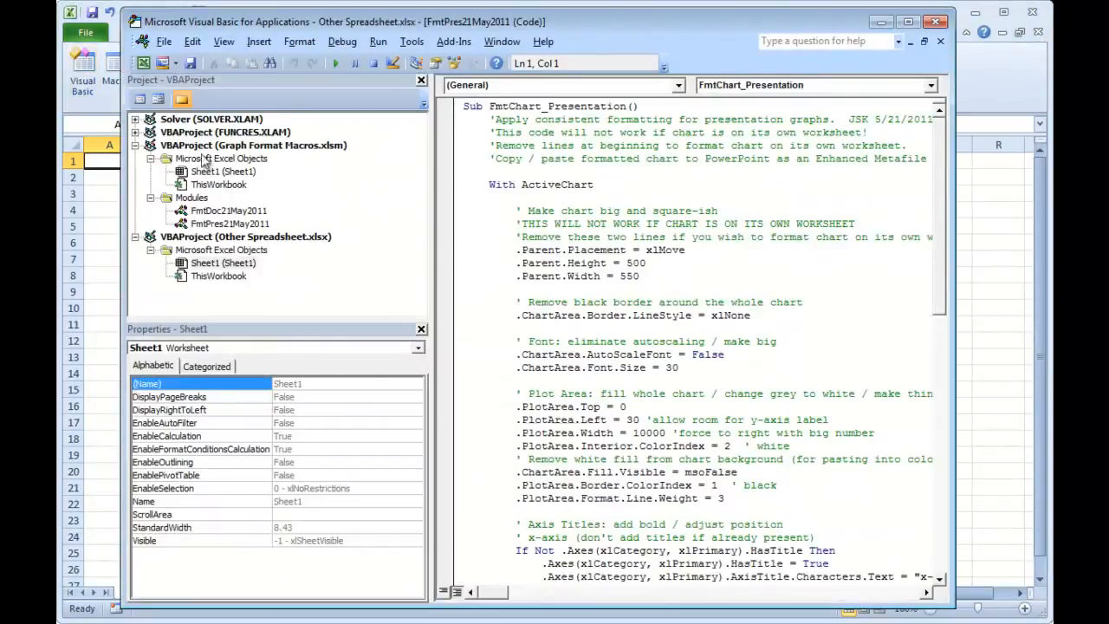
click(134, 146)
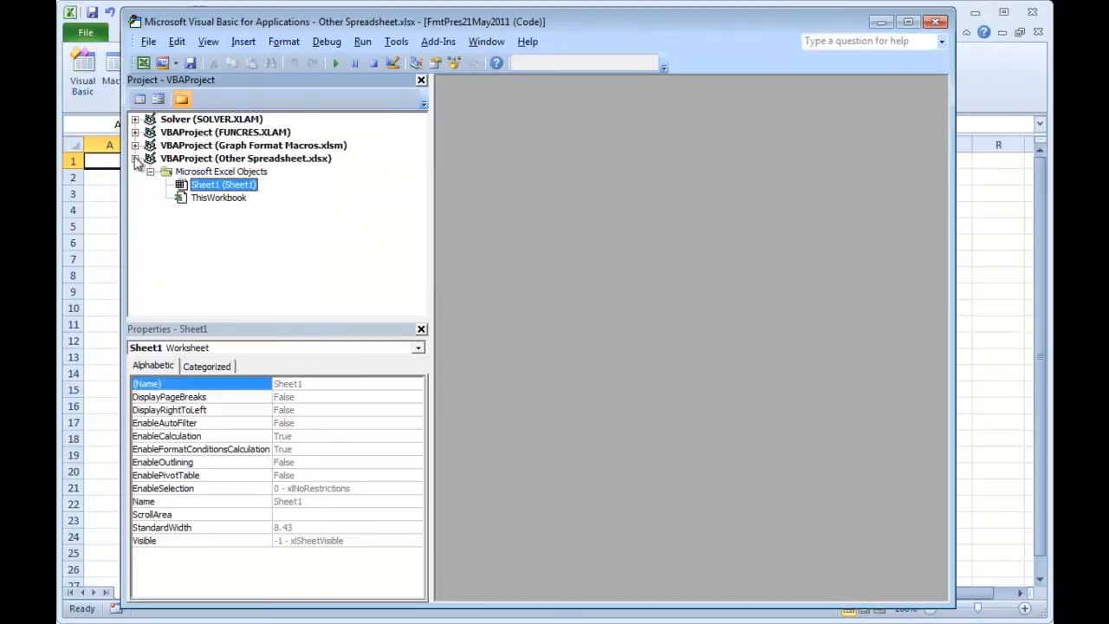
click(136, 159)
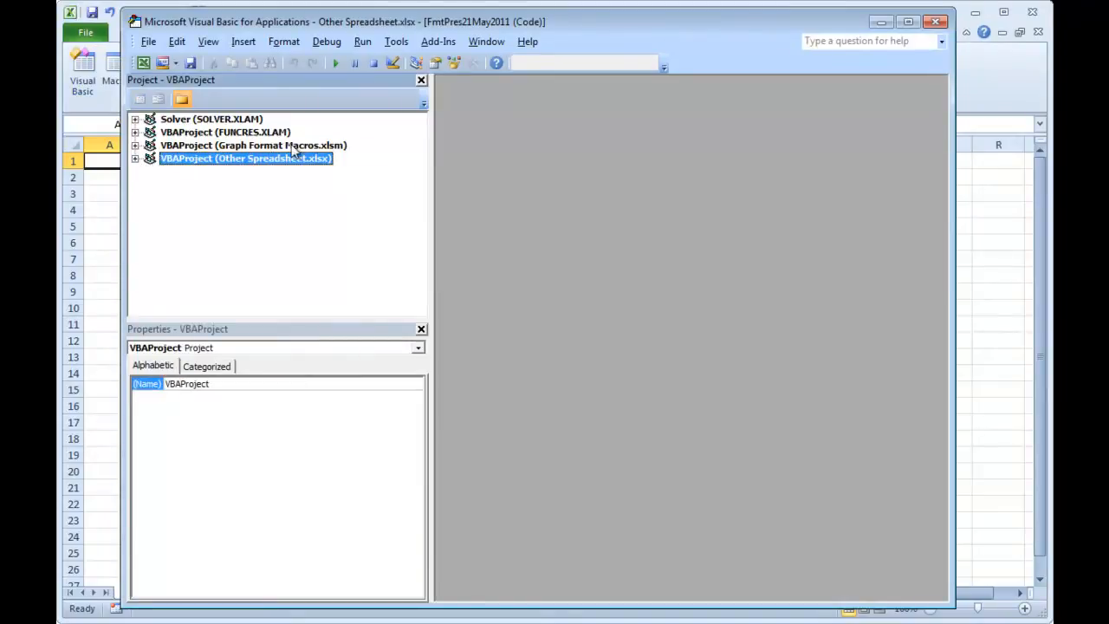
click(134, 145)
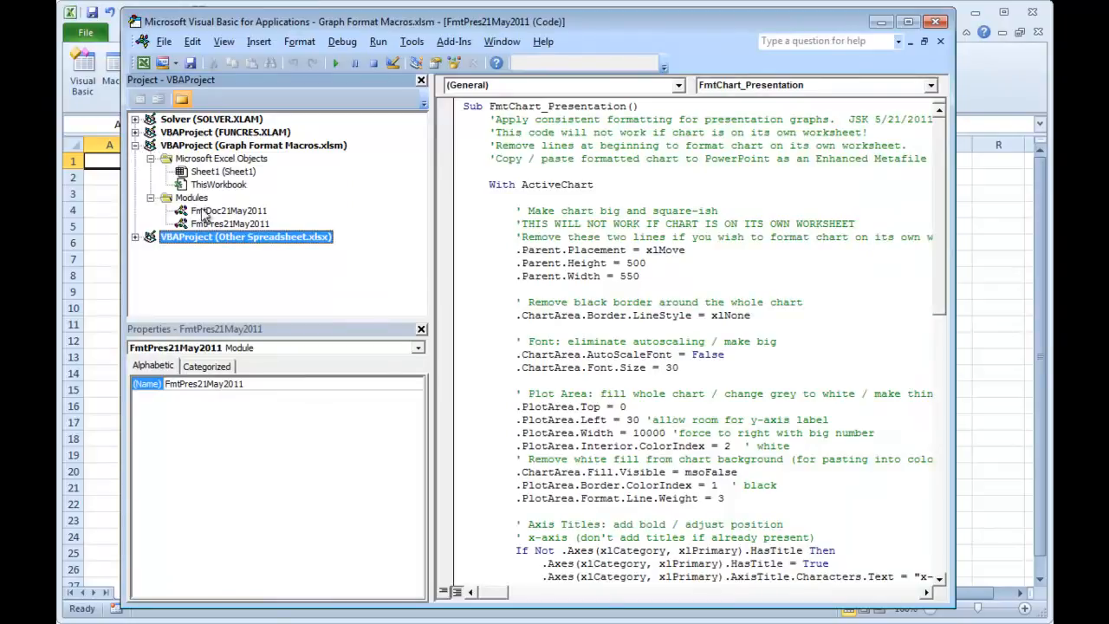
click(135, 238)
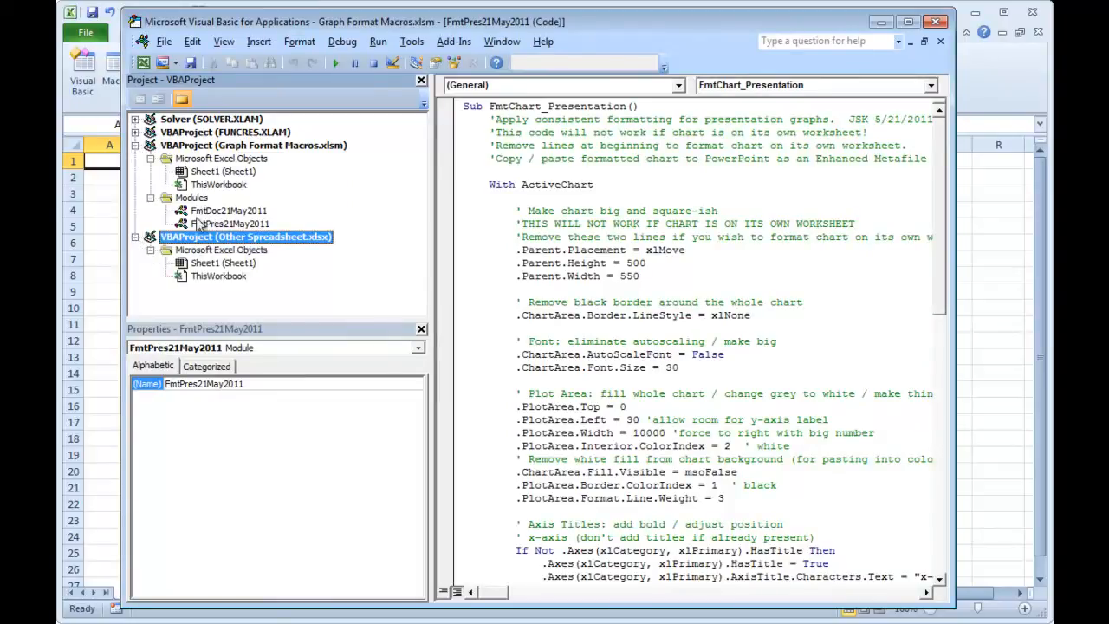
click(215, 212)
drag(215, 214, 211, 240)
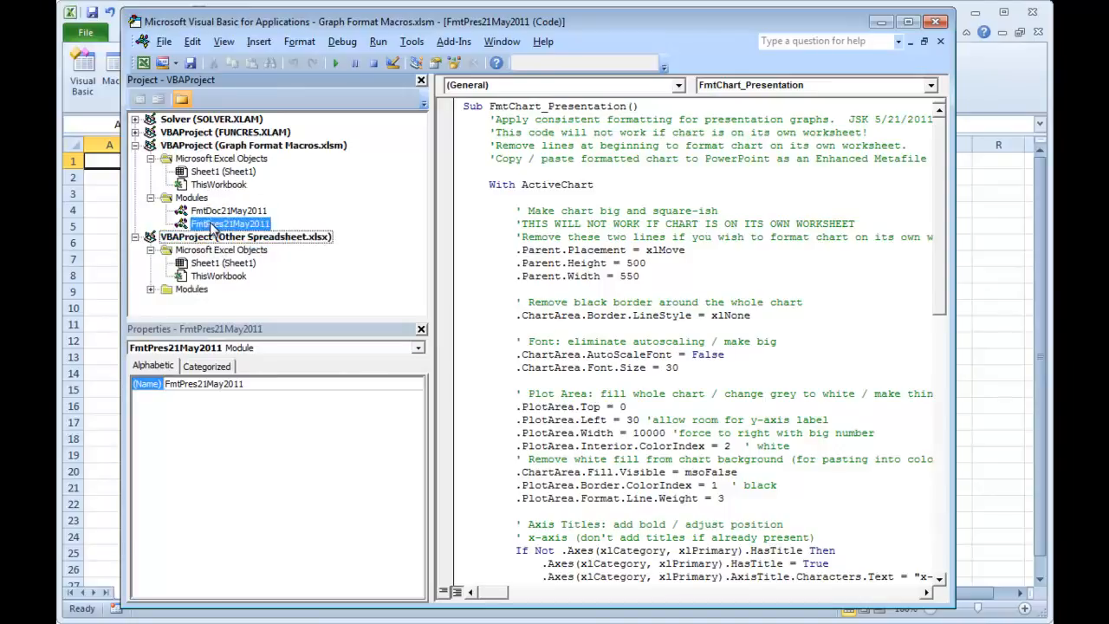
click(151, 291)
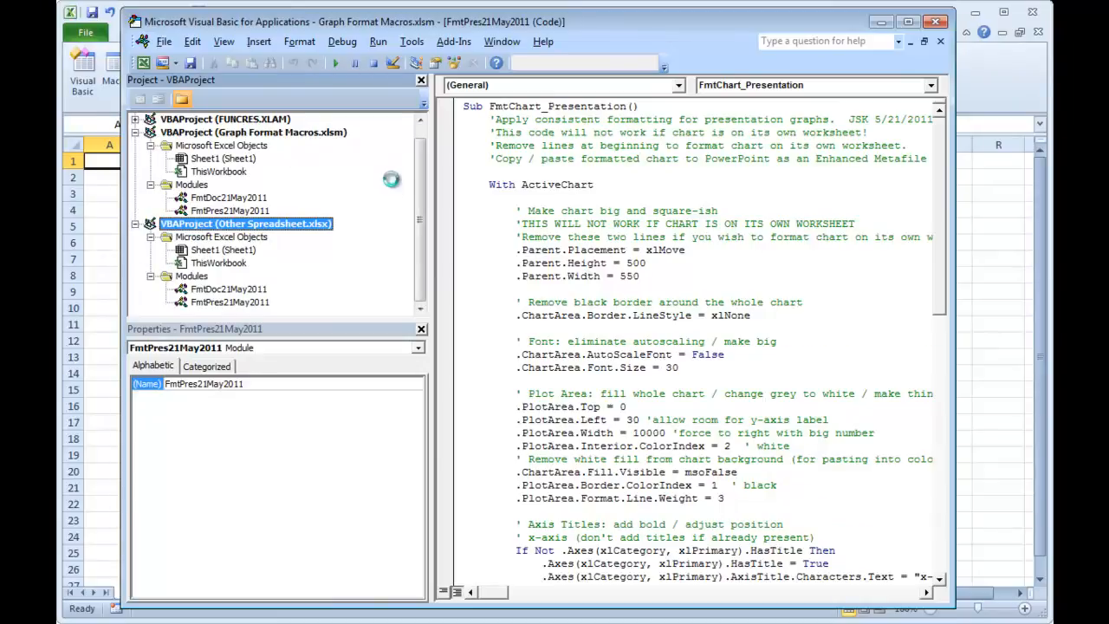
key(alt+F11)
Select cell A1 and save the workbook as the Excel Macro-Enabled Workbook Other Spreadsheet.xlsm in the Heat Transfer folder.
click(286, 227)
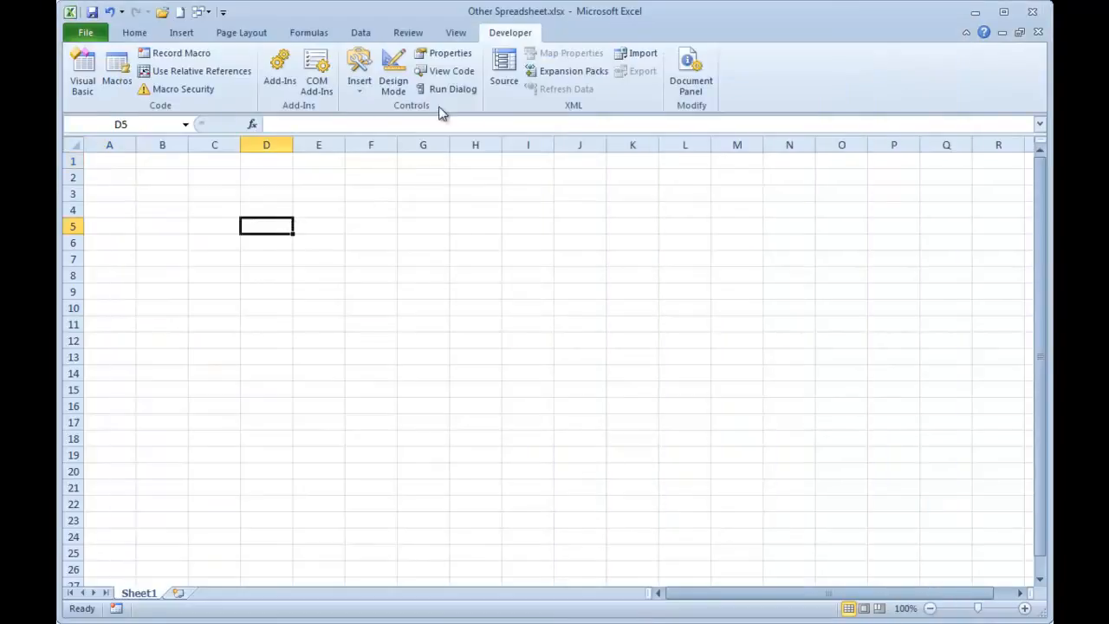
click(111, 161)
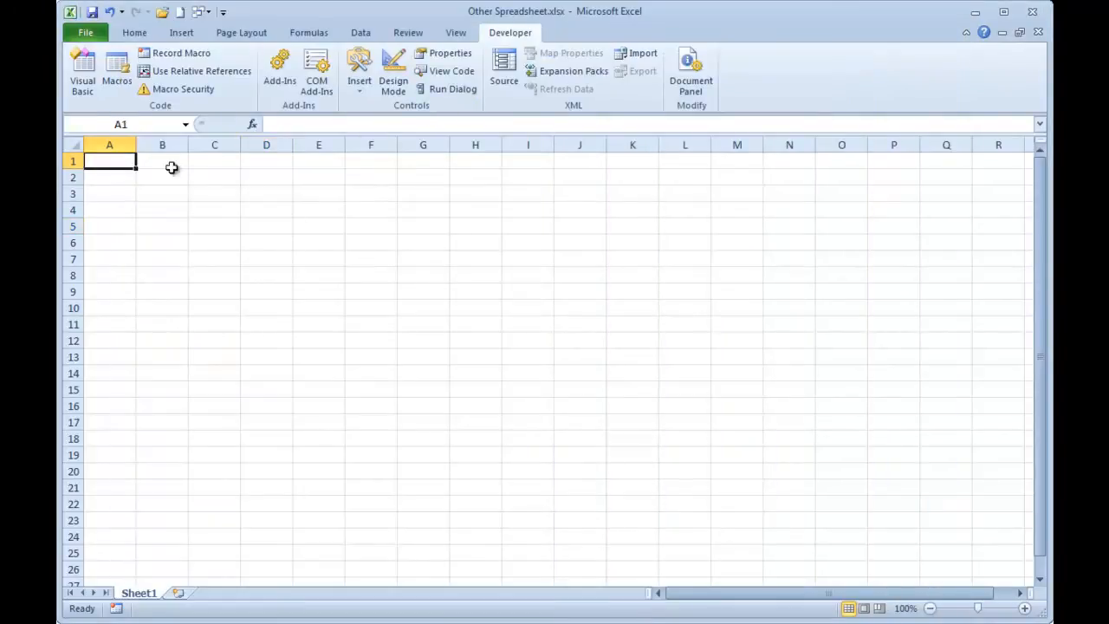
click(92, 38)
click(114, 85)
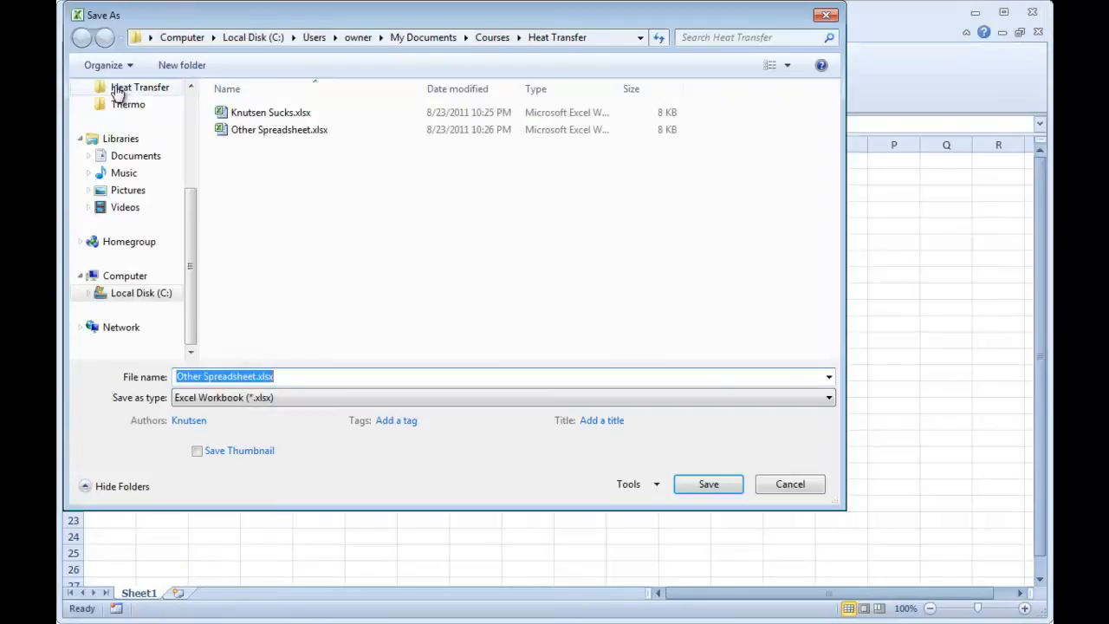
click(271, 400)
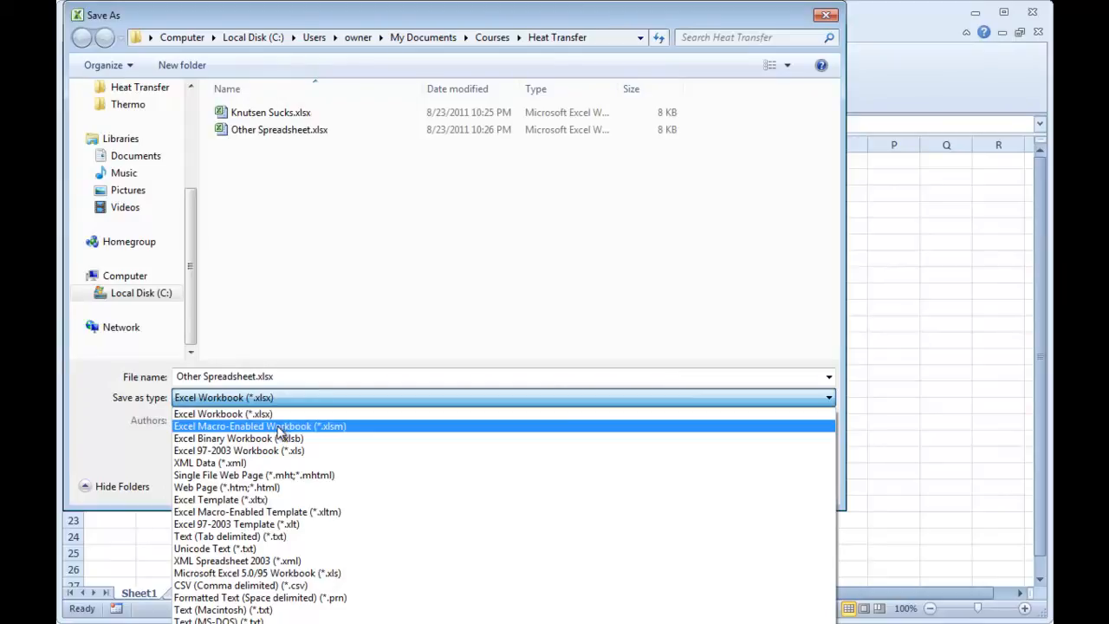
click(279, 428)
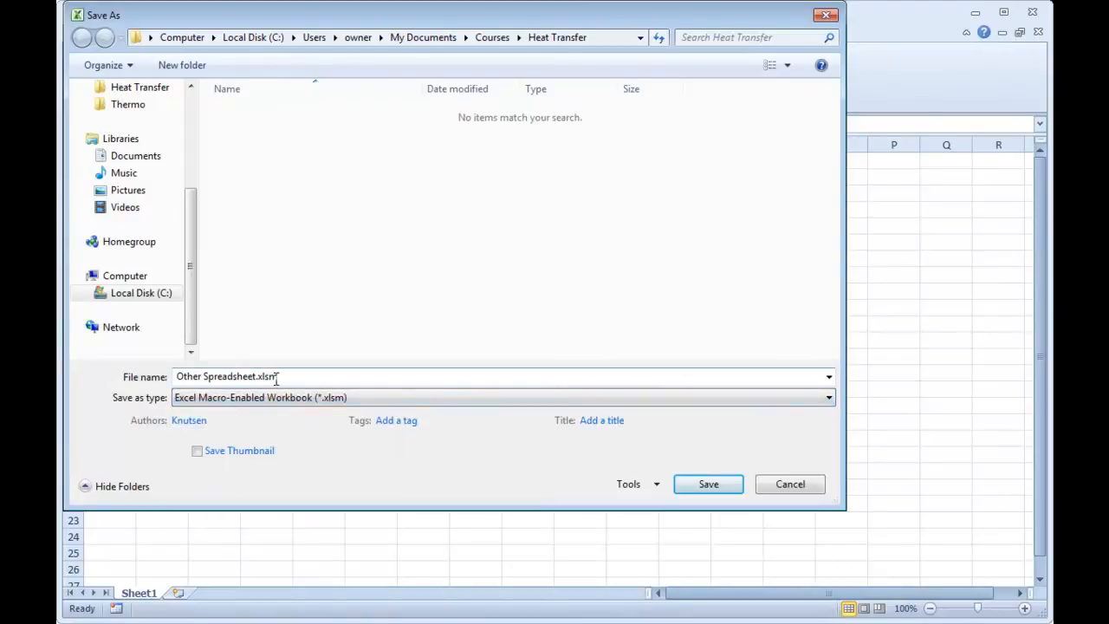
click(680, 482)
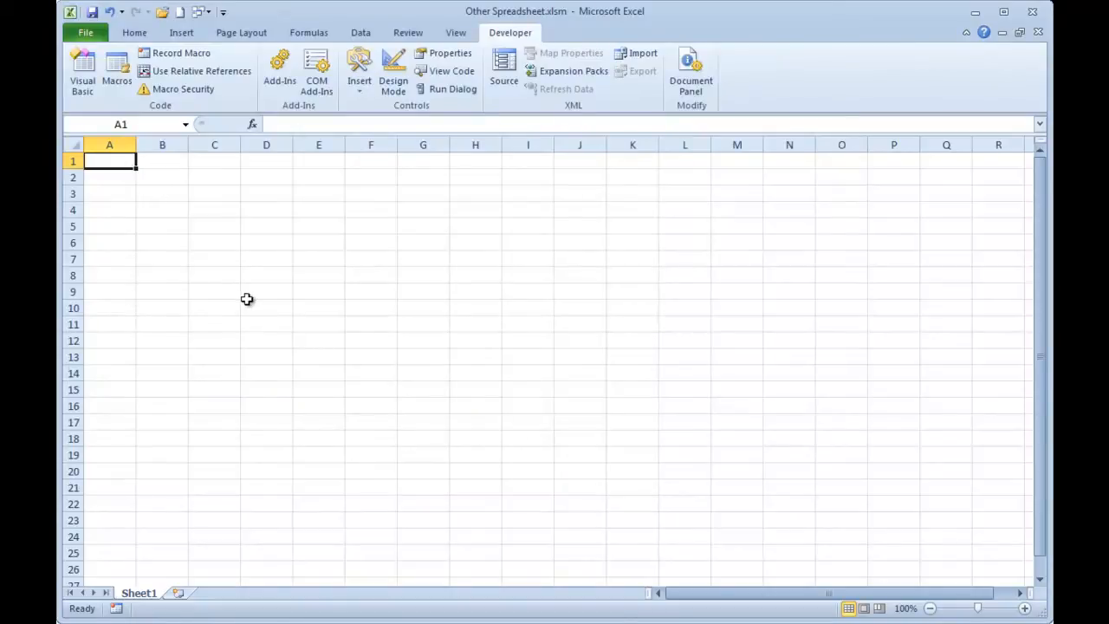
Enter the values 1, 2 and 3 in cells A1 to A3.
text(1)
key(Return)
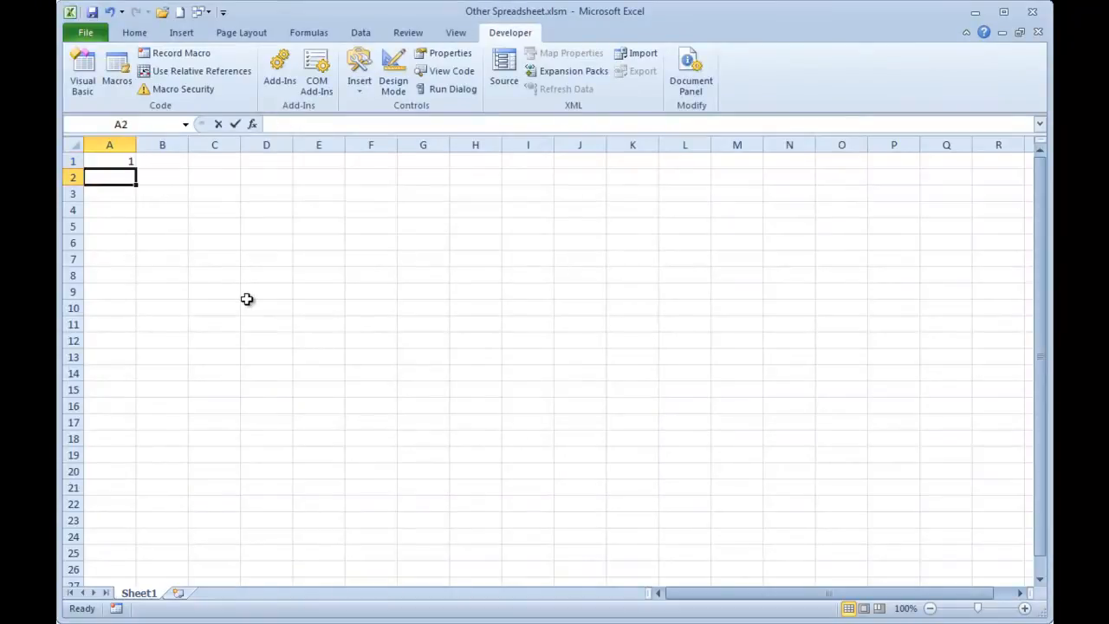
text(23)
text(2)
key(Return)
text(3)
key(Return)
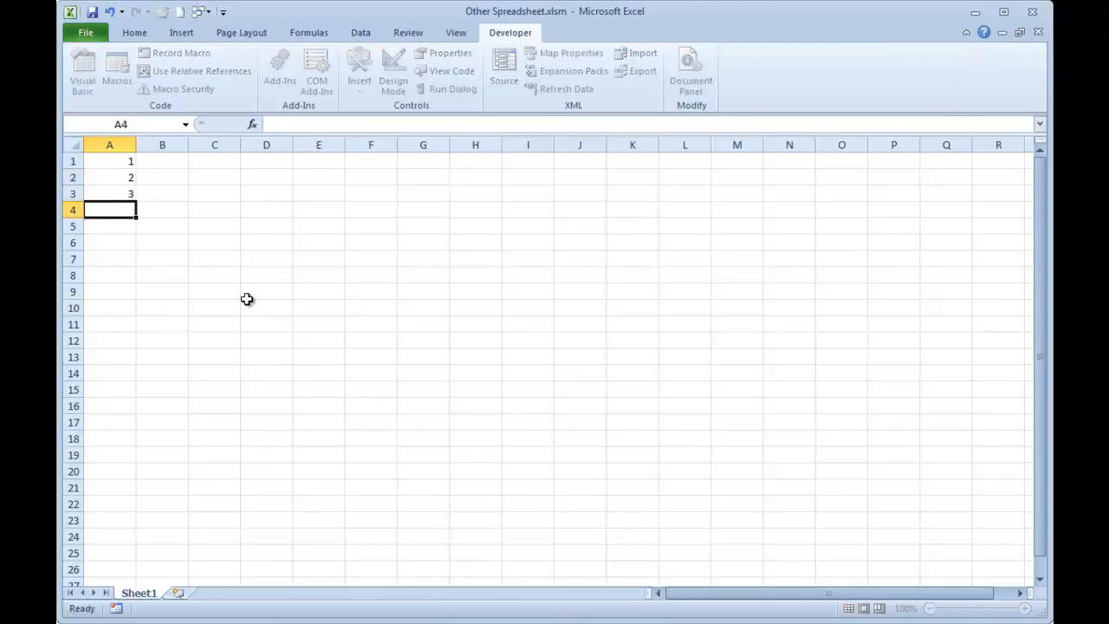
Extend the number series in A1:A3 down to cell A10 so the column runs from 1 to 10.
key(Up)
key(Up)
key(Up)
key(shift+Down)
key(shift+Down)
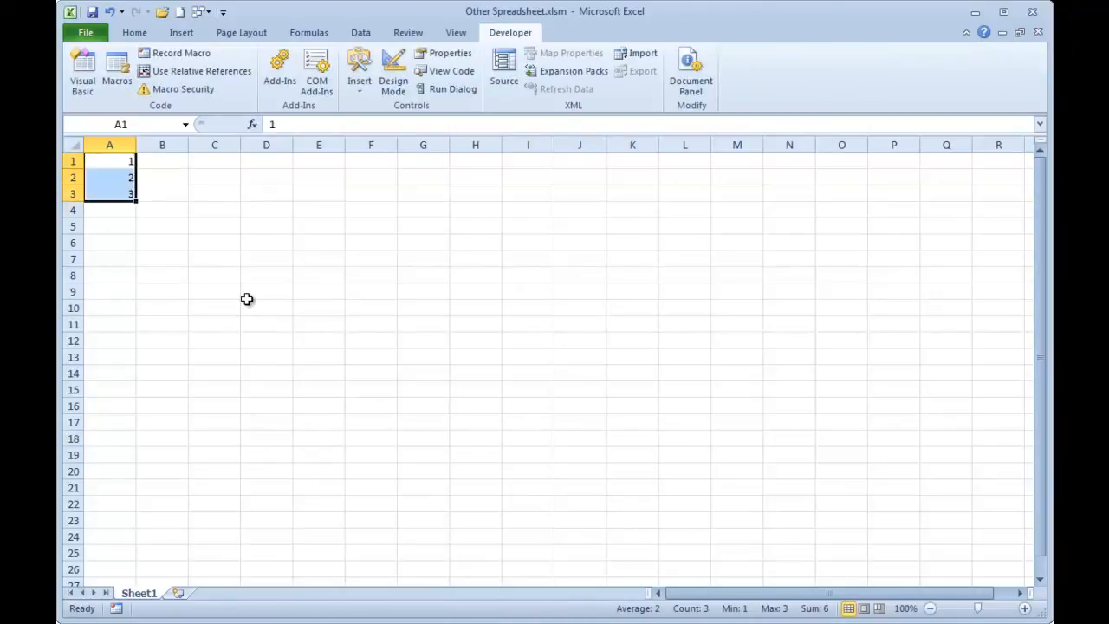
drag(136, 201, 130, 313)
Enter the formula =A1^2 in B1, fill it down to B10, and return to cell A1.
click(159, 163)
text(=)
key(Left)
text(^)
key(Return)
key(Left)
key(ctrl+Down)
key(Right)
key(ctrl+shift+Up)
key(ctrl+d)
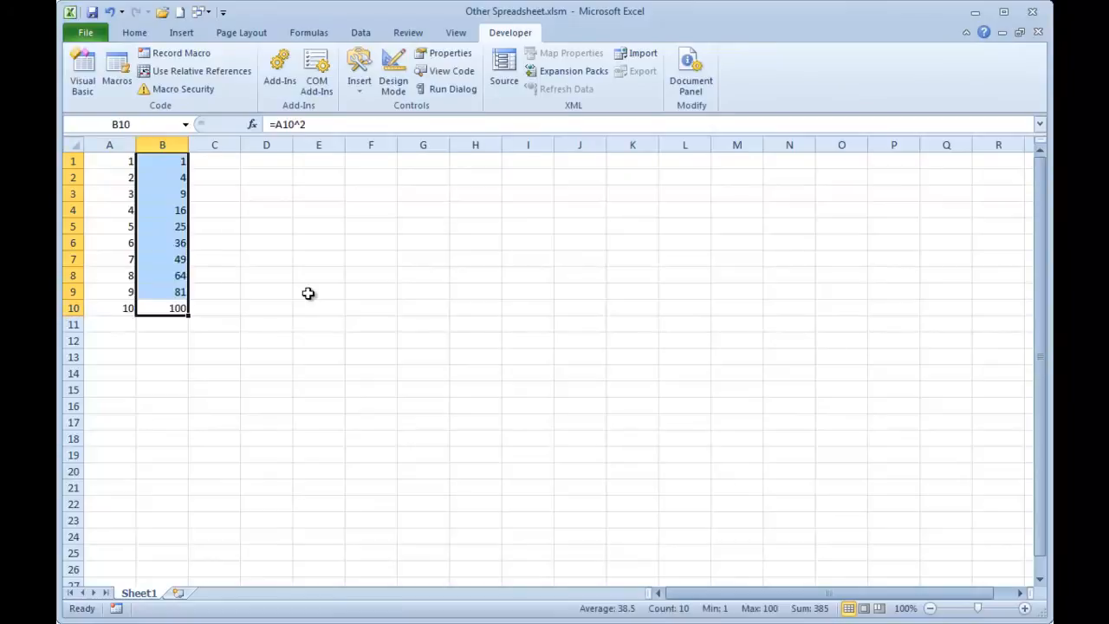
key(ctrl+Home)
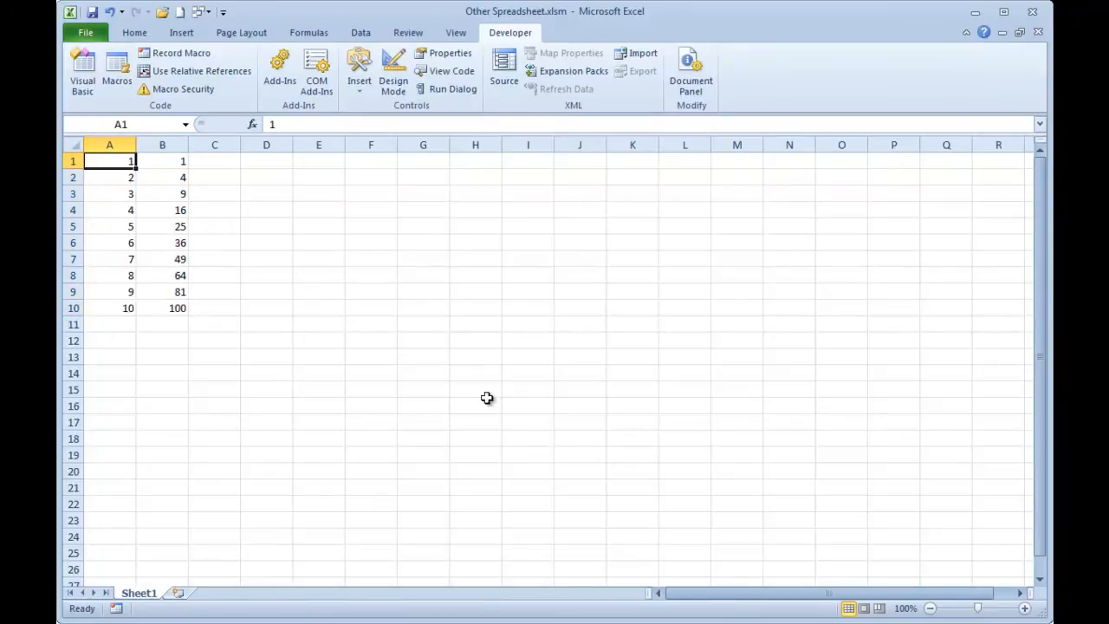
Alternate between Other Spreadsheet.xlsm and Graph Format Macros.xlsm to examine the two open workbooks.
key(ctrl+Tab)
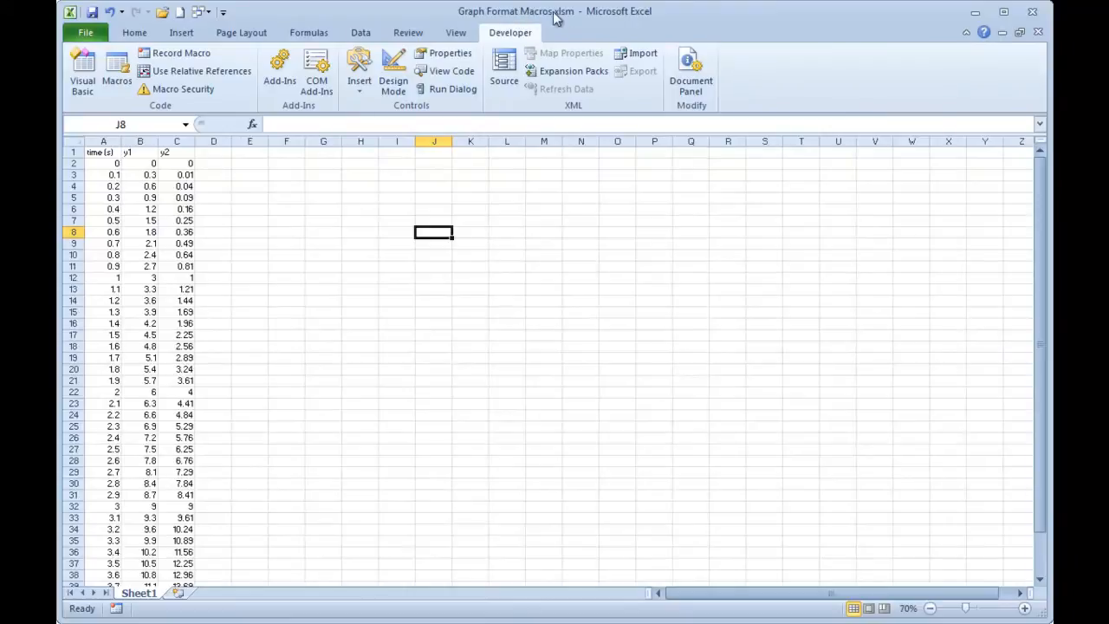
key(ctrl+Tab)
key(ctrl+Tab)
key(ctrl+Tab)
key(ctrl+Tab)
key(ctrl+Tab)
key(ctrl+Tab)
key(ctrl+Tab)
key(ctrl+Tab)
key(ctrl+Tab)
key(ctrl+Tab)
key(ctrl+Tab)
key(ctrl+Tab)
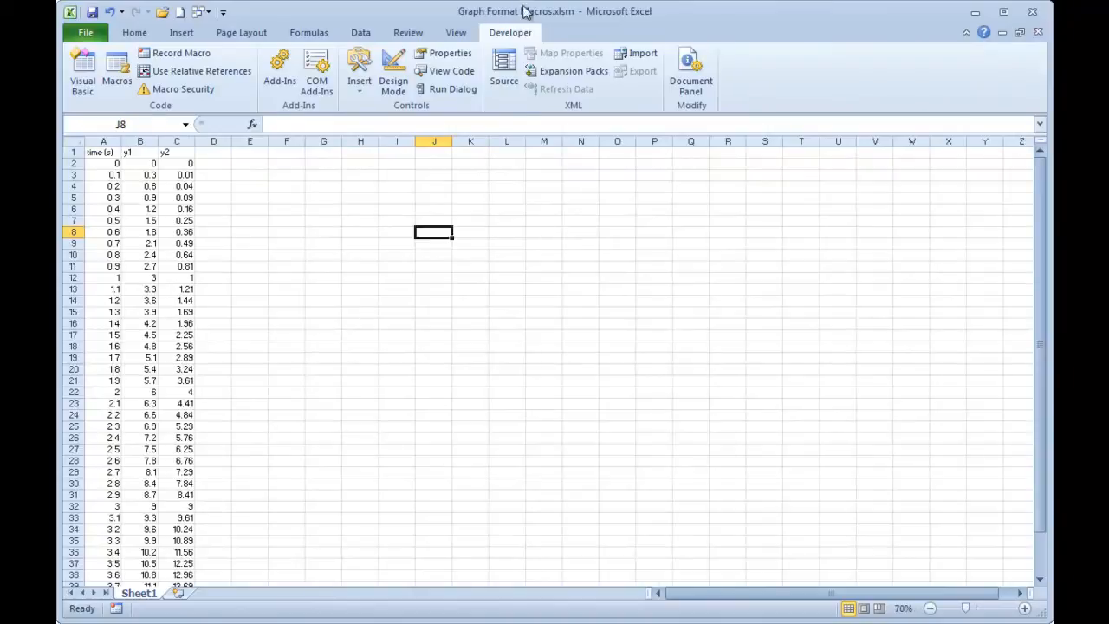
Close Graph Format Macros.xlsm, and check the copied modules of Other Spreadsheet.xlsm in the Visual Basic editor.
click(1037, 35)
click(645, 424)
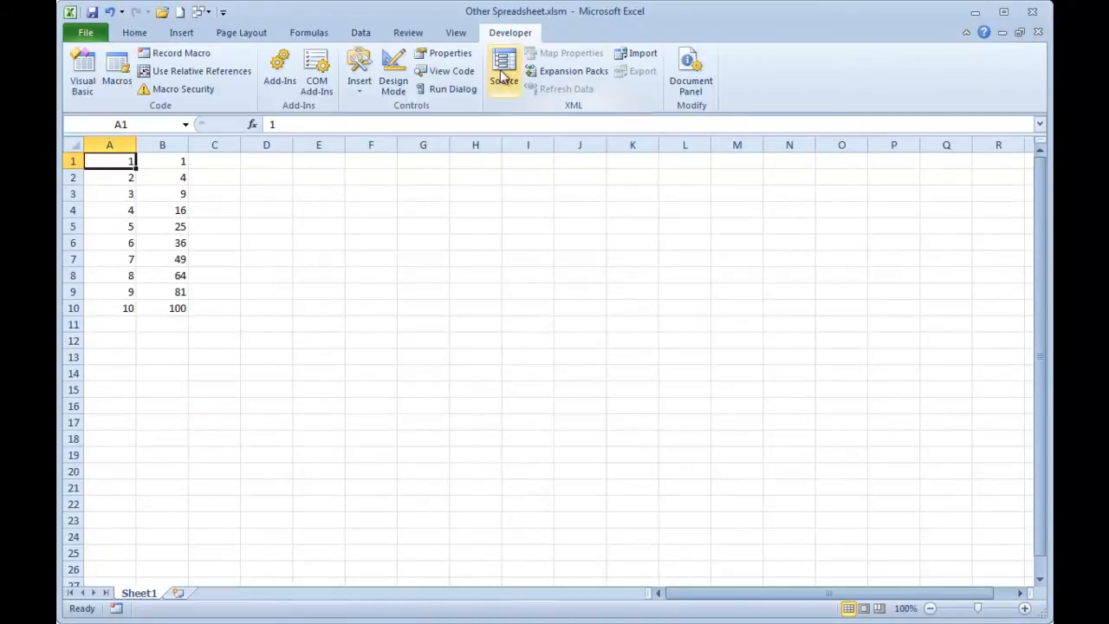
key(alt+F11)
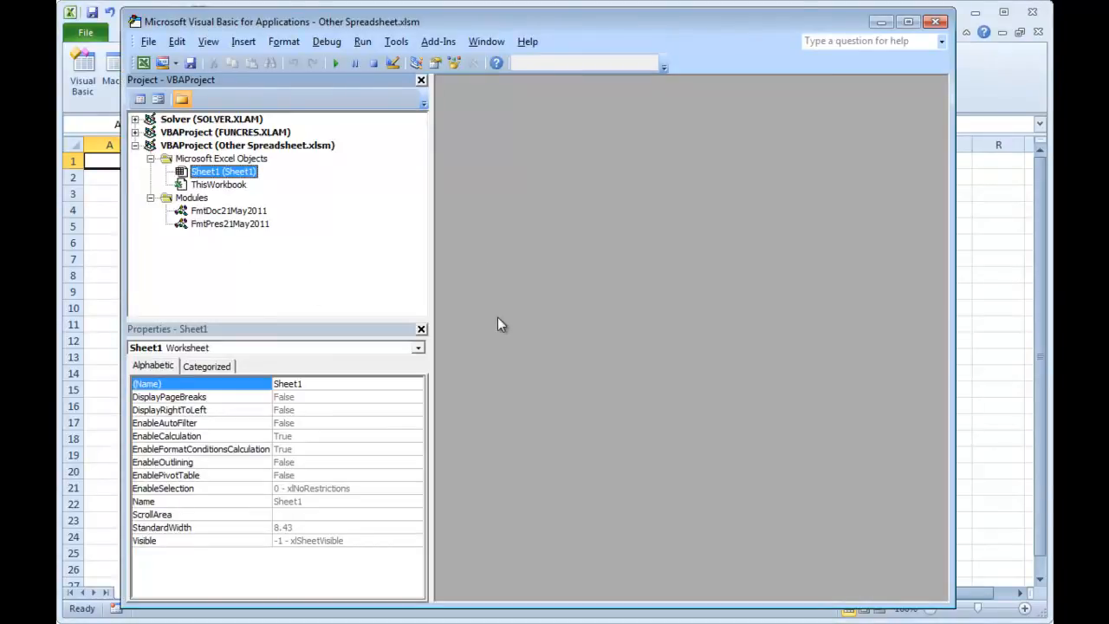
key(alt+F11)
Insert a scatter chart with a line and no markers from A1:B10 and move it slightly up and to the right.
drag(116, 161, 174, 308)
click(181, 32)
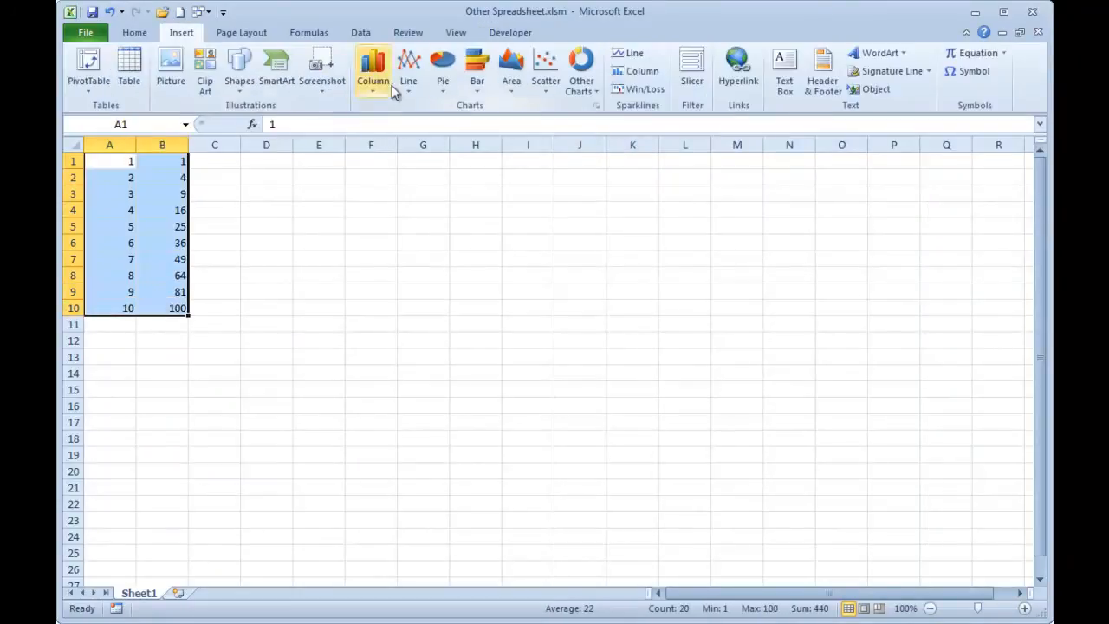
click(544, 76)
click(549, 182)
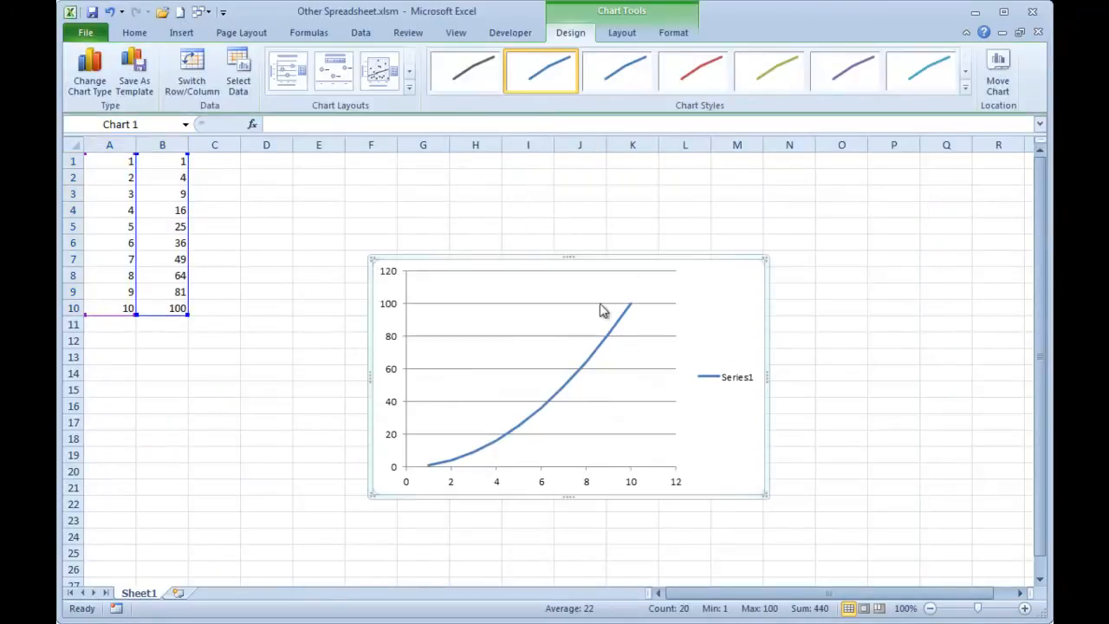
drag(477, 268, 537, 240)
Enter the formula =A1^3 in cell C1 and fill it down to C10.
click(226, 194)
click(227, 158)
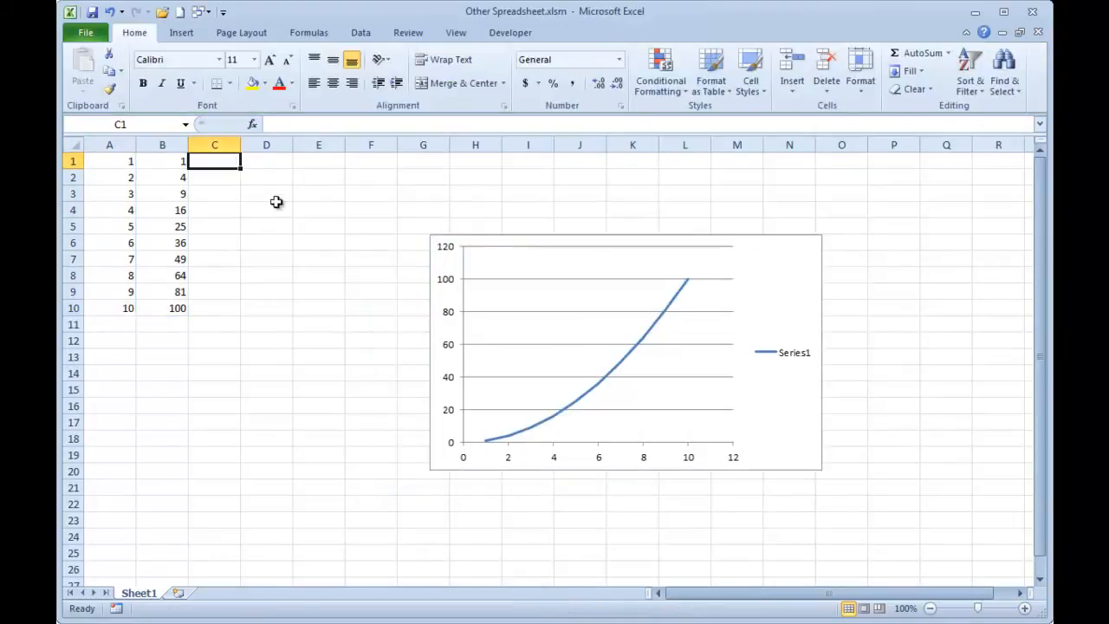
text(=)
key(Left)
key(Left)
text(^2)
key(Return)
key(Left)
key(ctrl+Down)
key(Right)
key(ctrl+shift+Up)
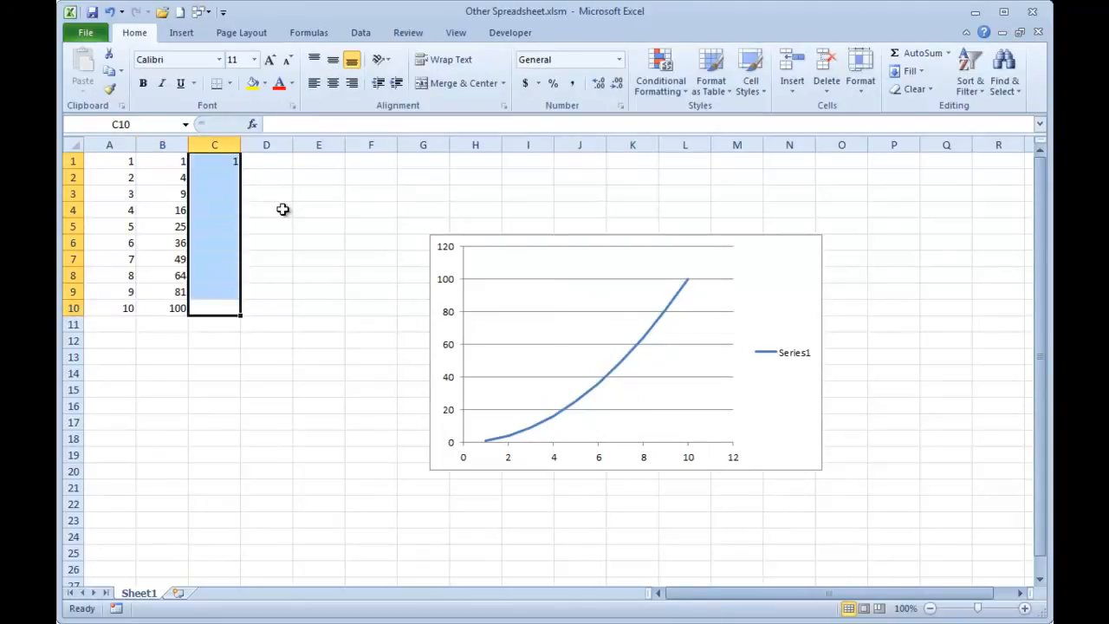
key(ctrl+d)
click(267, 196)
Copy A1:A10 and C1:C10 and Paste Special them into the chart as a new series in columns, with X values in the first column.
drag(124, 160, 122, 308)
ctrl+drag(215, 162, 224, 304)
key(ctrl+c)
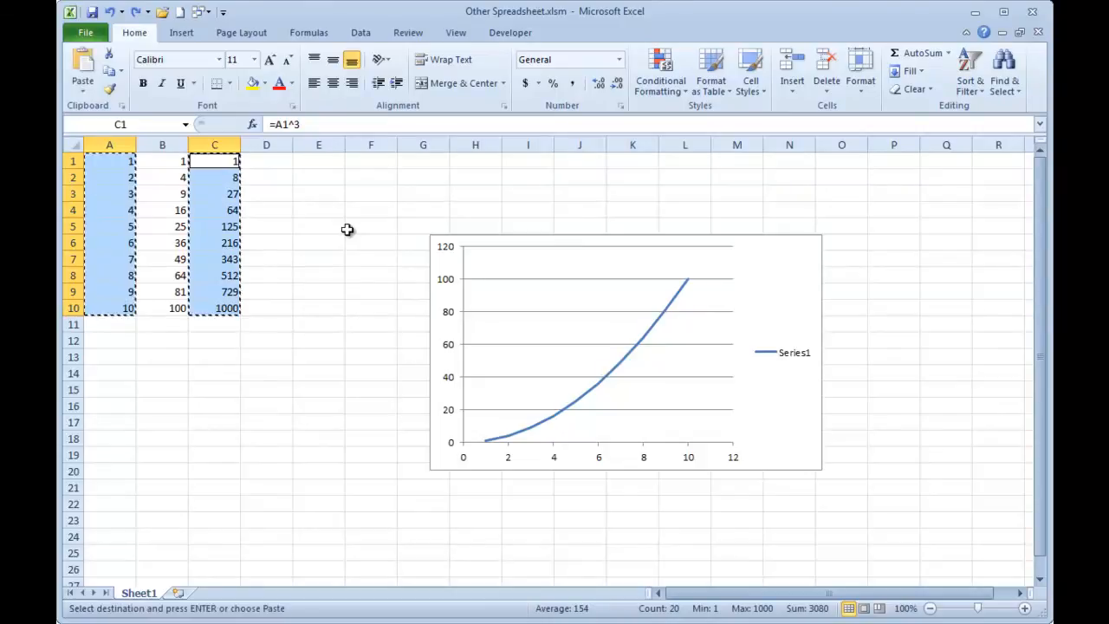
click(469, 243)
click(94, 77)
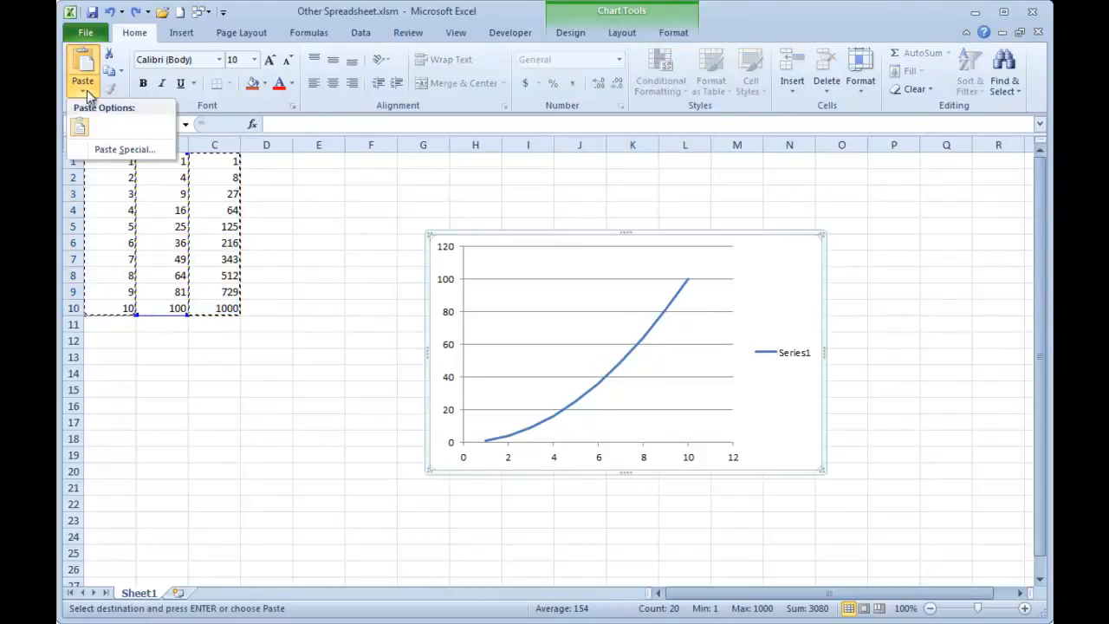
click(91, 149)
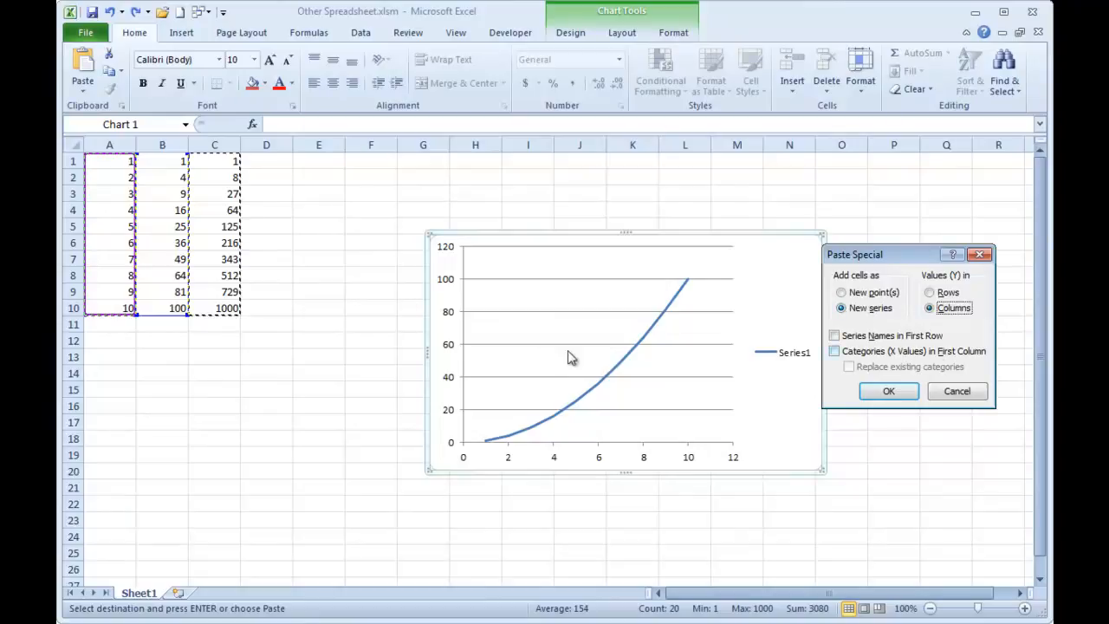
click(849, 352)
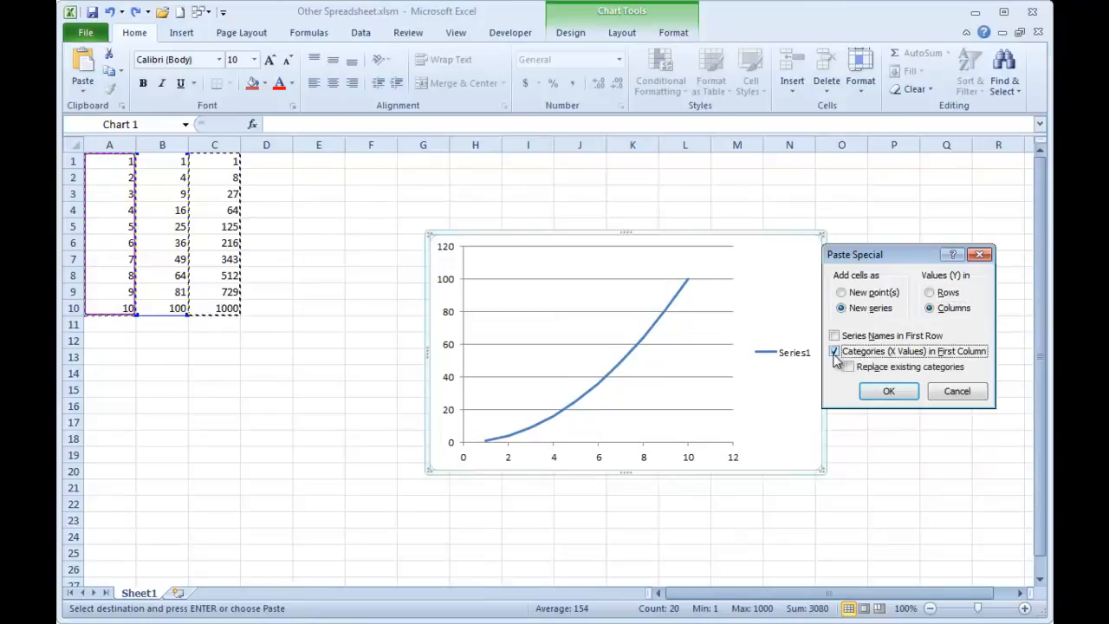
click(891, 391)
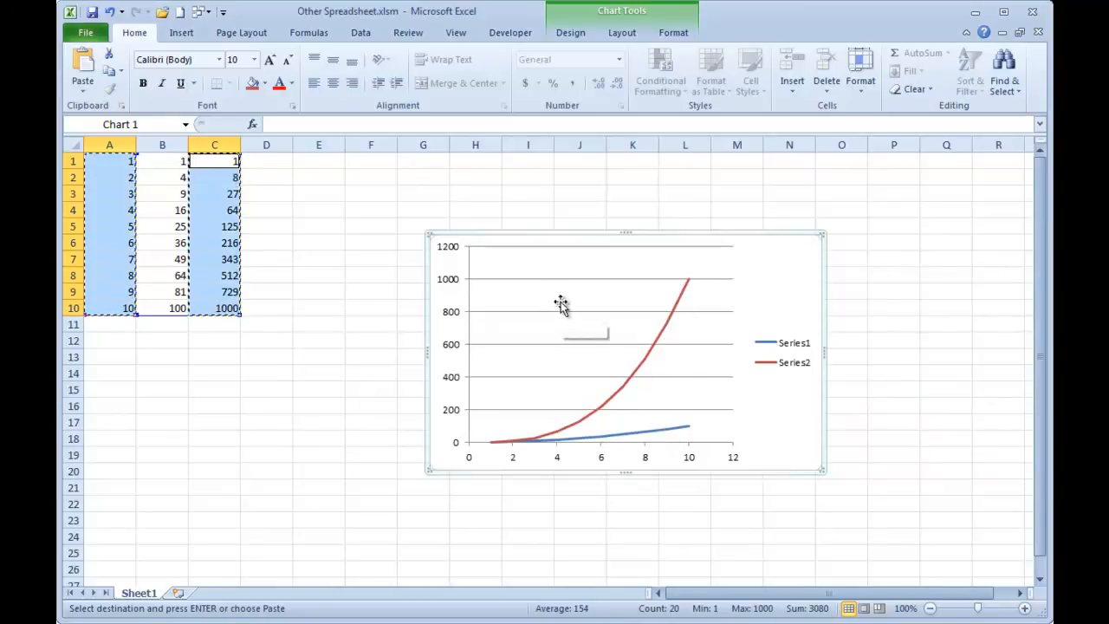
click(524, 195)
click(592, 242)
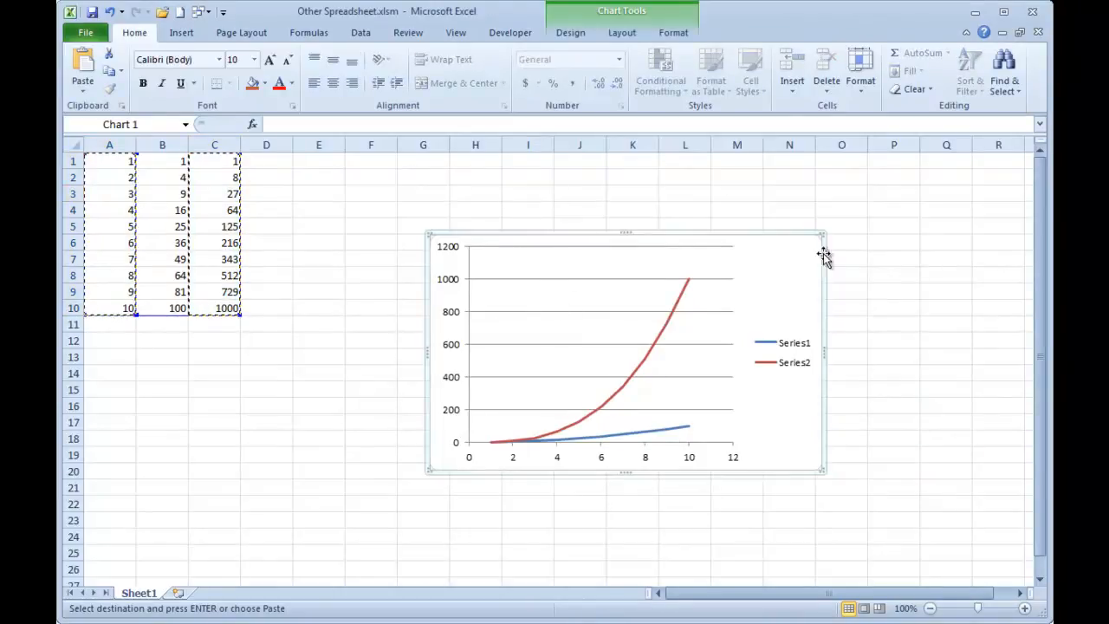
click(736, 193)
key(Escape)
click(767, 252)
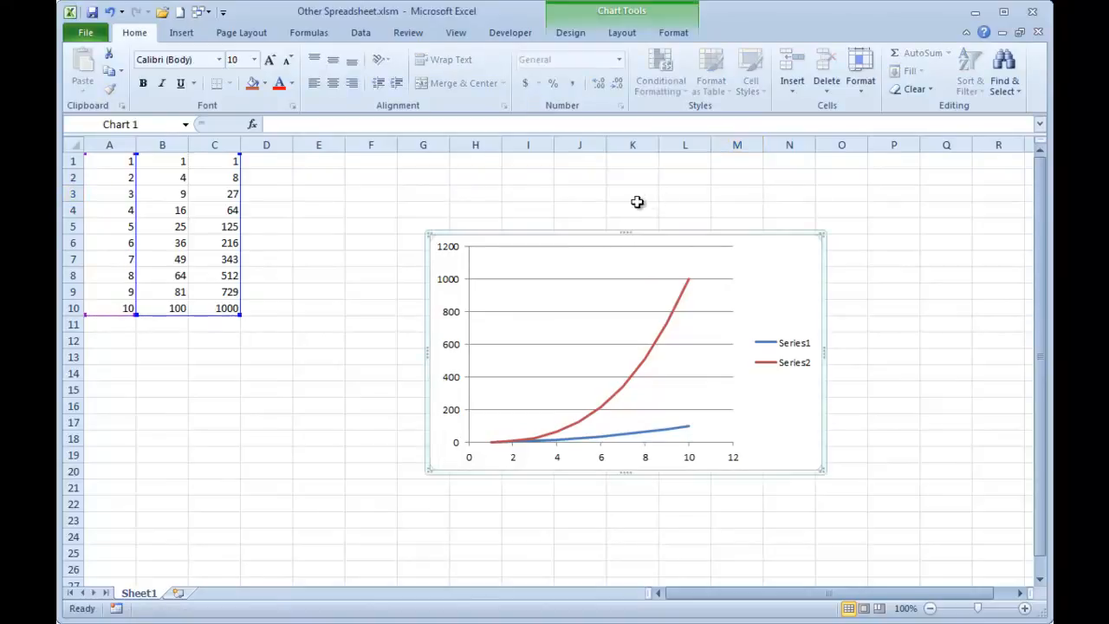
click(516, 34)
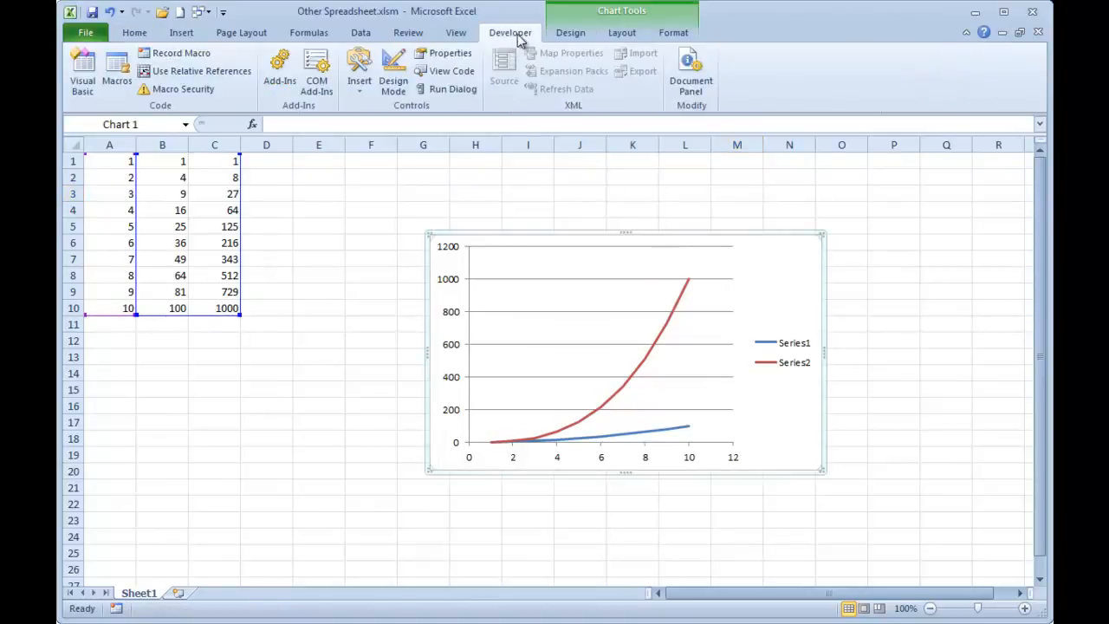
click(117, 71)
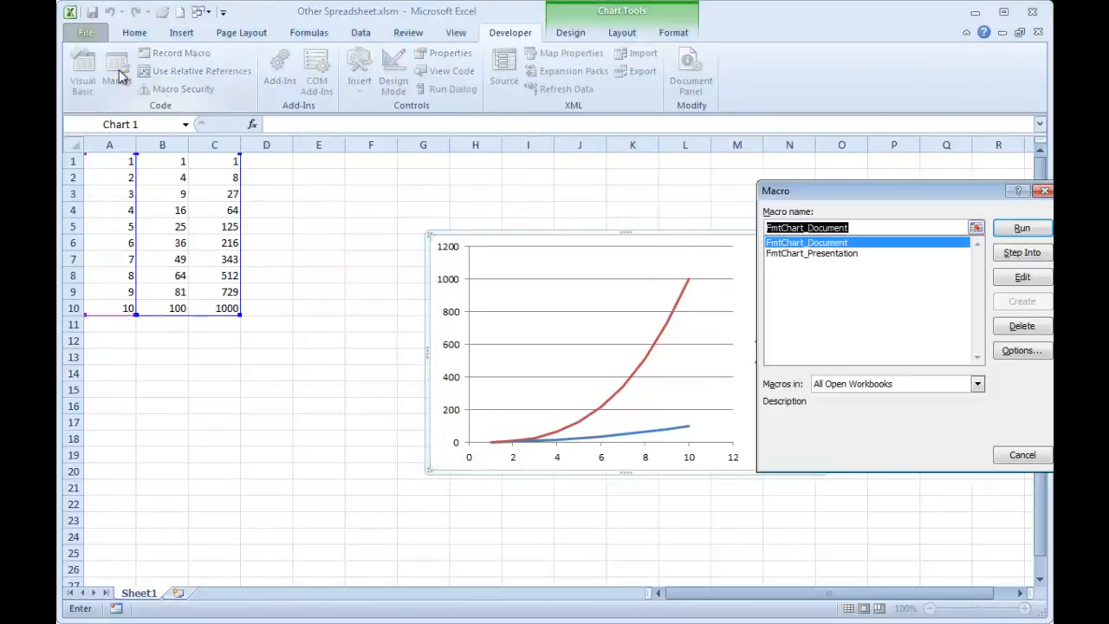
drag(871, 201, 711, 205)
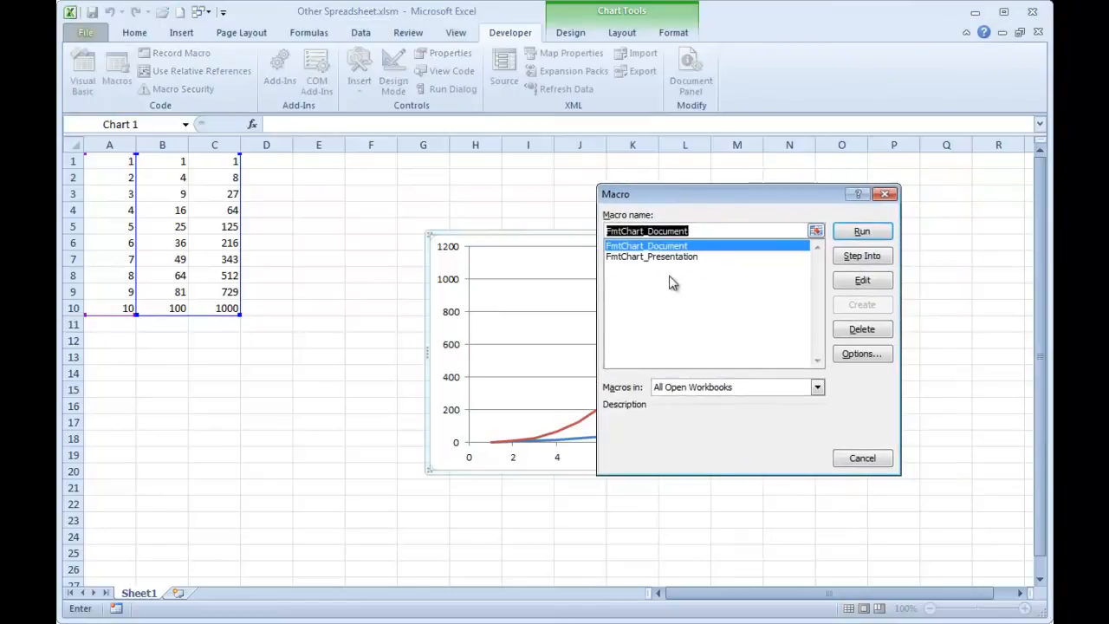
click(861, 458)
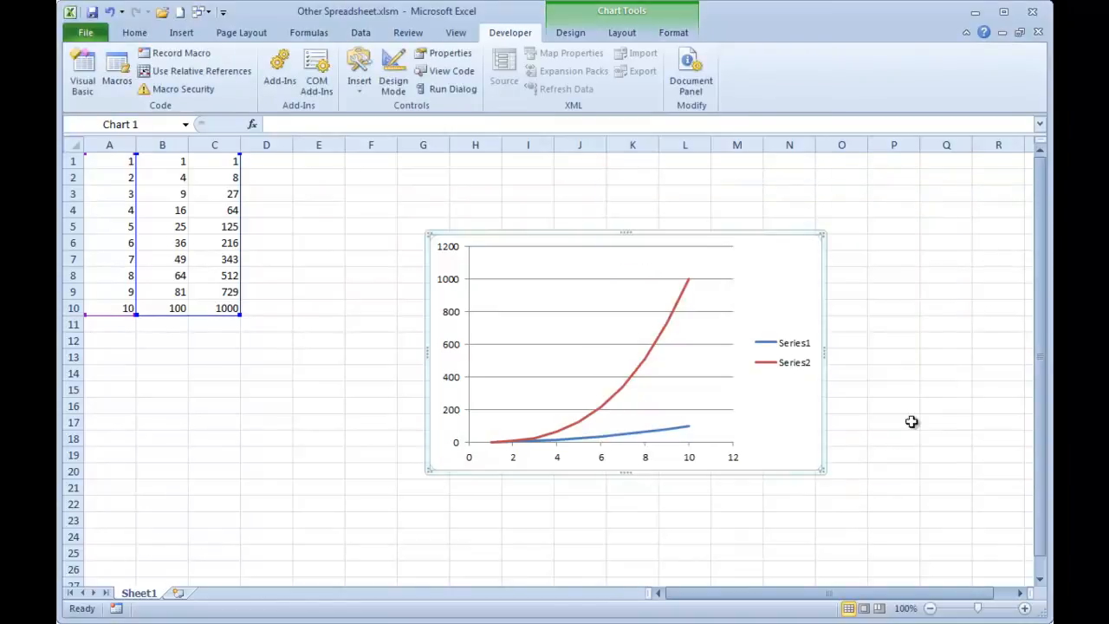
Run the FmtChart_Document macro on the selected chart.
key(alt+F8)
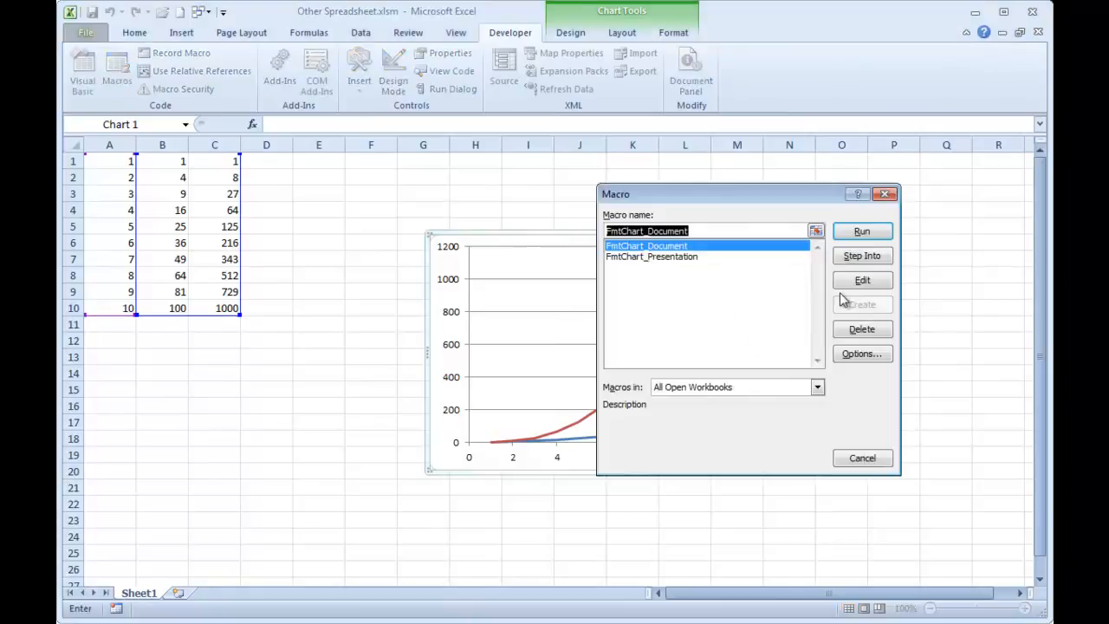
drag(749, 198, 805, 181)
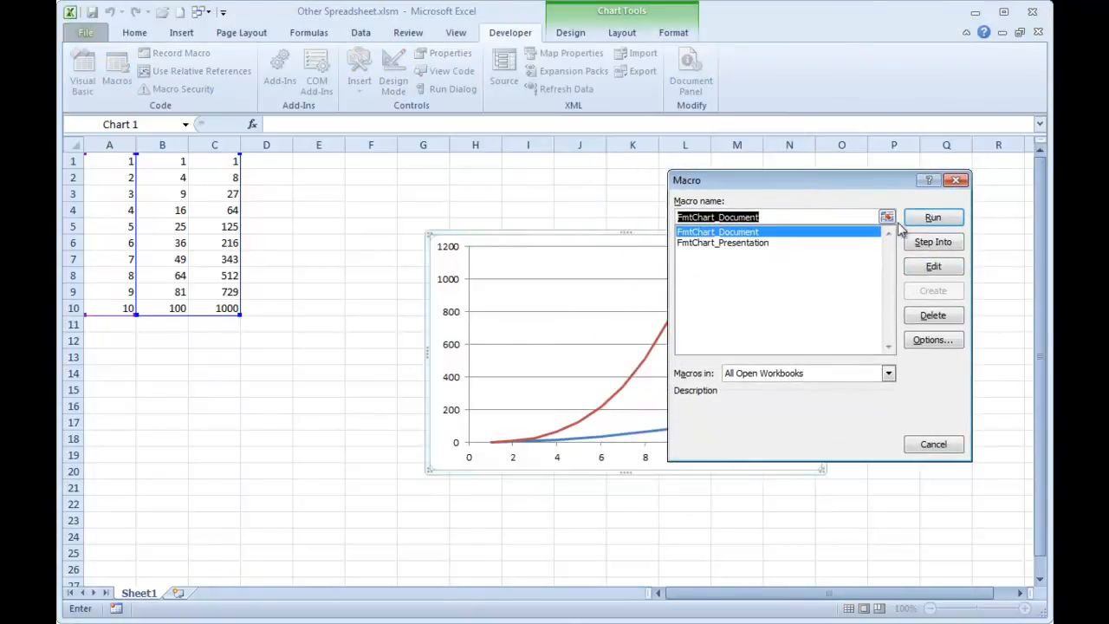
click(928, 219)
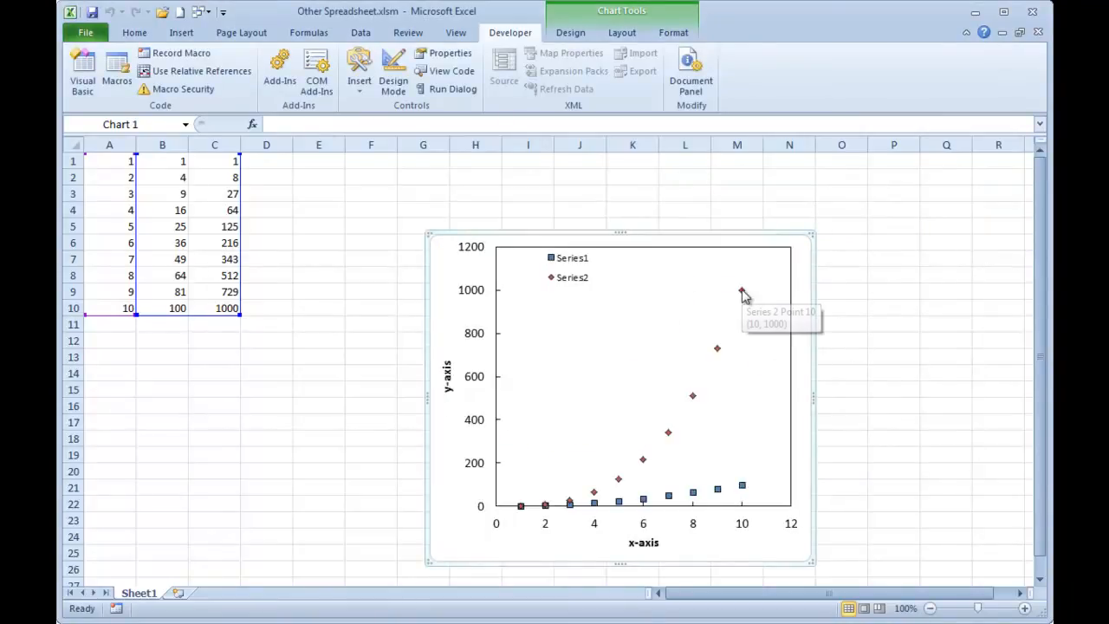
Delete the chart's legend and format the column C series with no markers and a solid line.
click(578, 283)
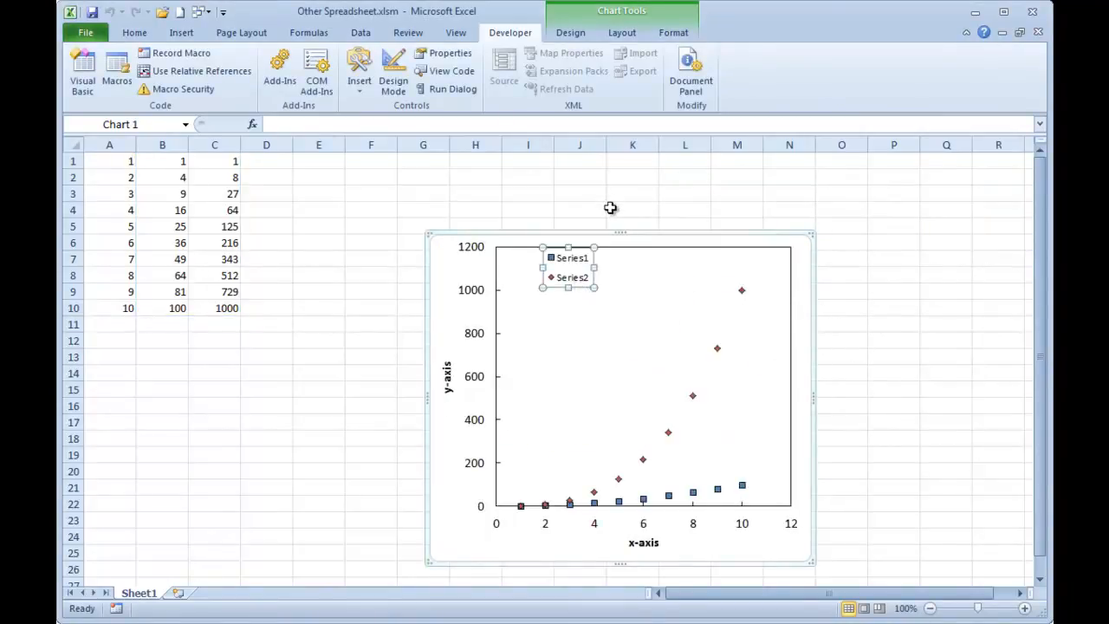
key(Delete)
double_click(741, 290)
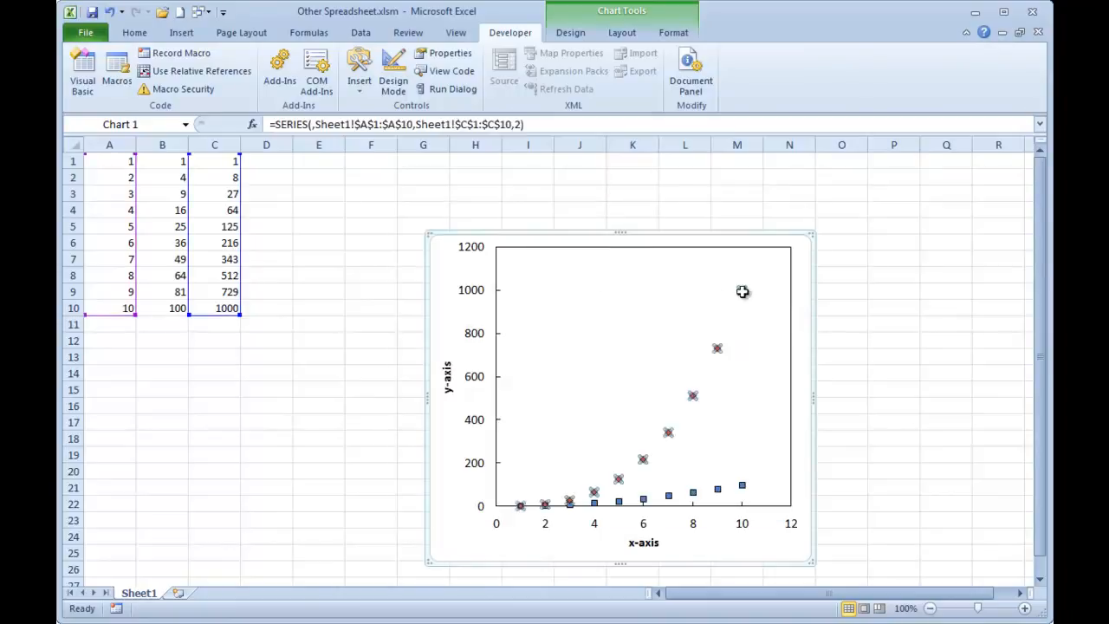
click(459, 136)
drag(525, 90, 186, 53)
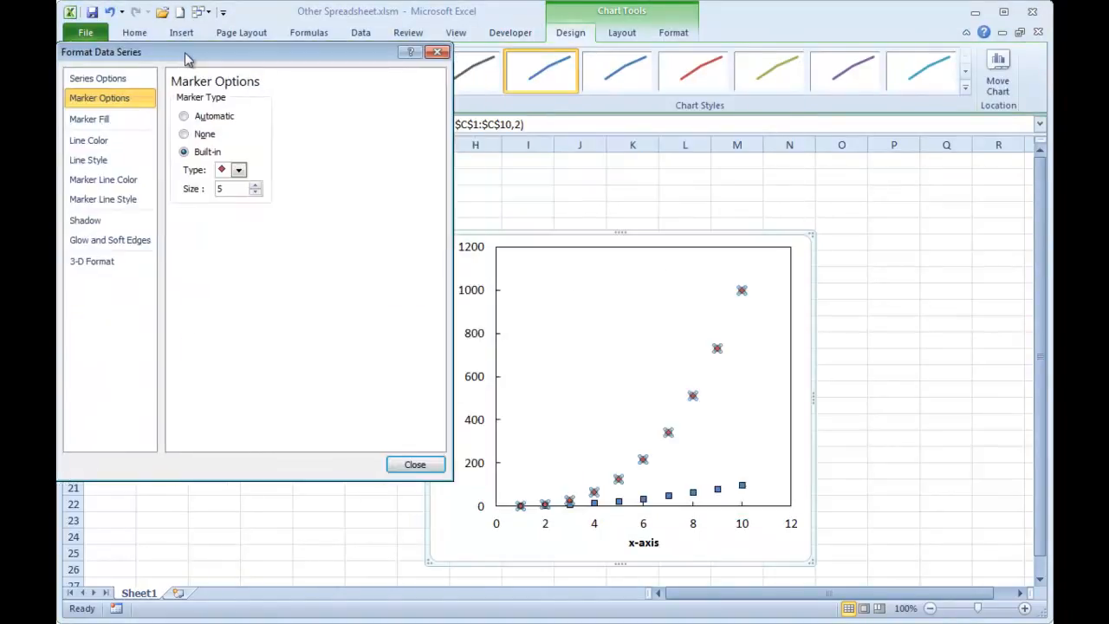
click(206, 136)
click(128, 143)
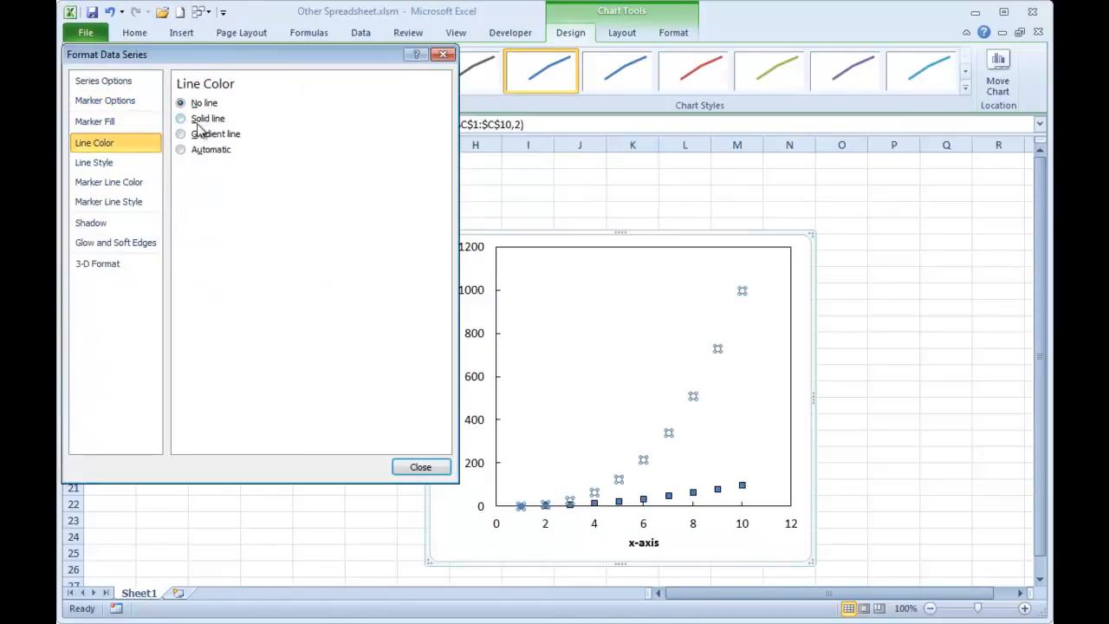
click(201, 120)
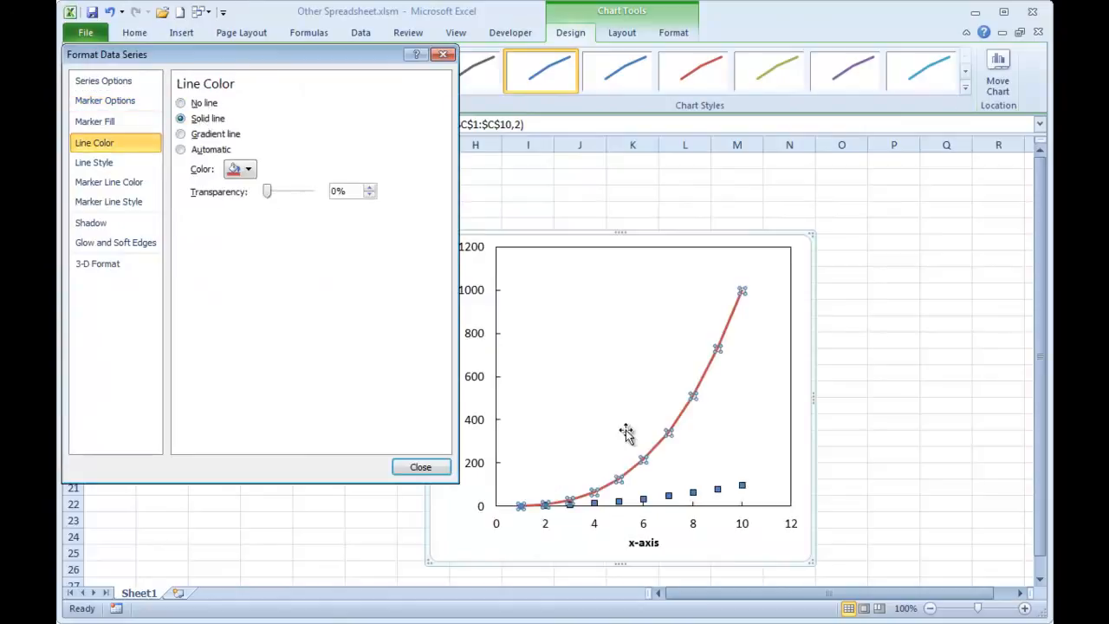
Format the column B series with no markers and a solid line, and finish the series formatting.
click(669, 497)
click(112, 101)
click(210, 137)
click(121, 147)
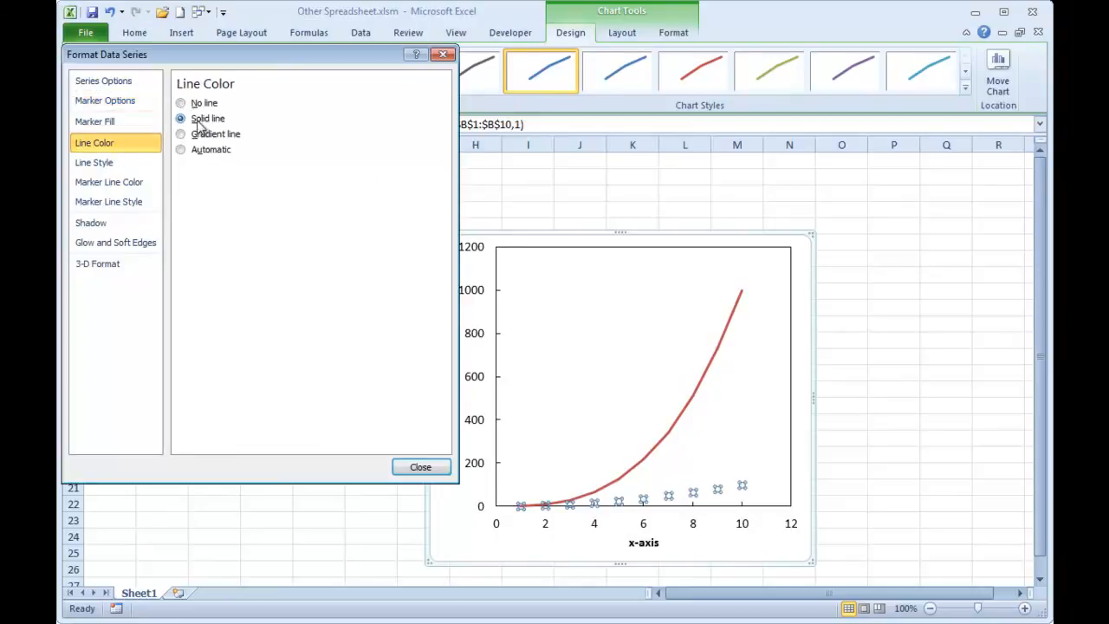
click(201, 118)
click(420, 466)
click(383, 440)
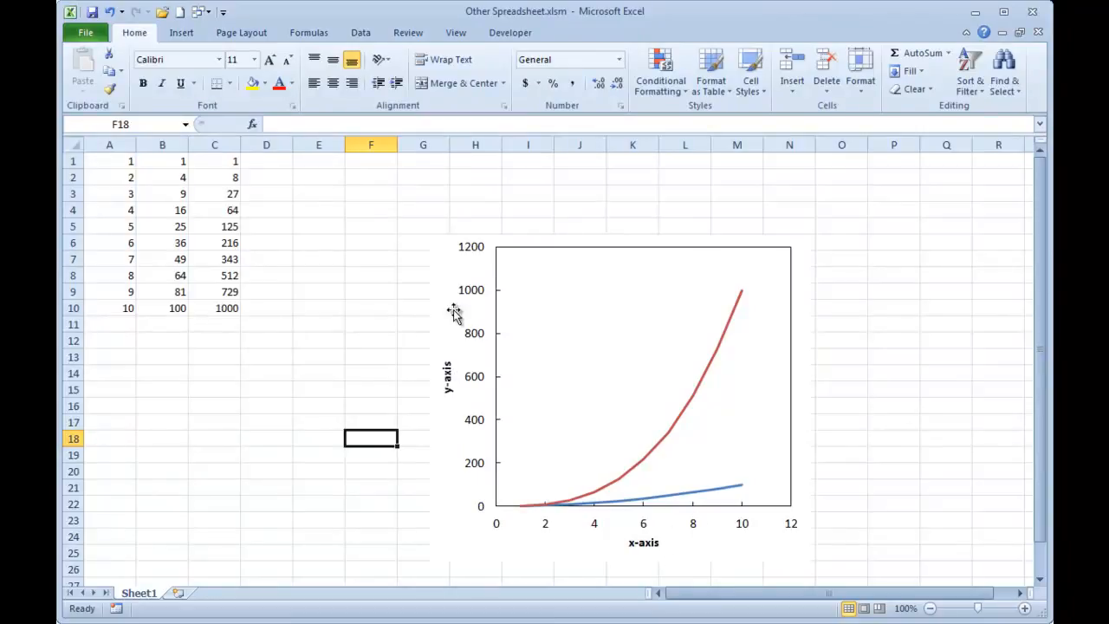
Move the chart beside the data, starting at column D, and place a duplicate of it next to it from column L.
drag(452, 312, 264, 243)
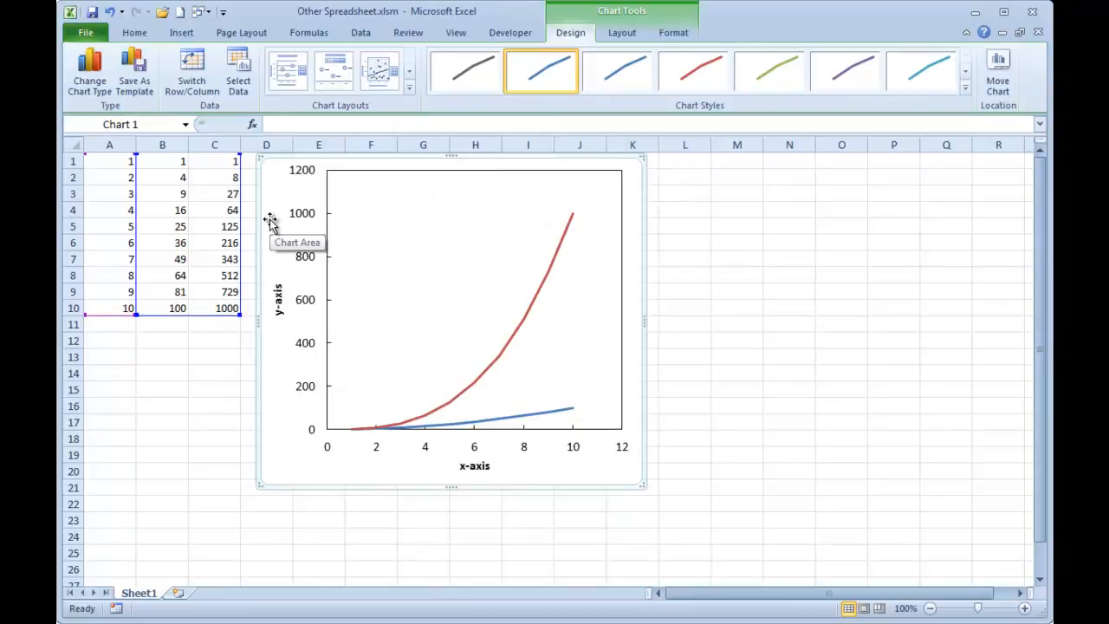
drag(275, 219, 664, 217)
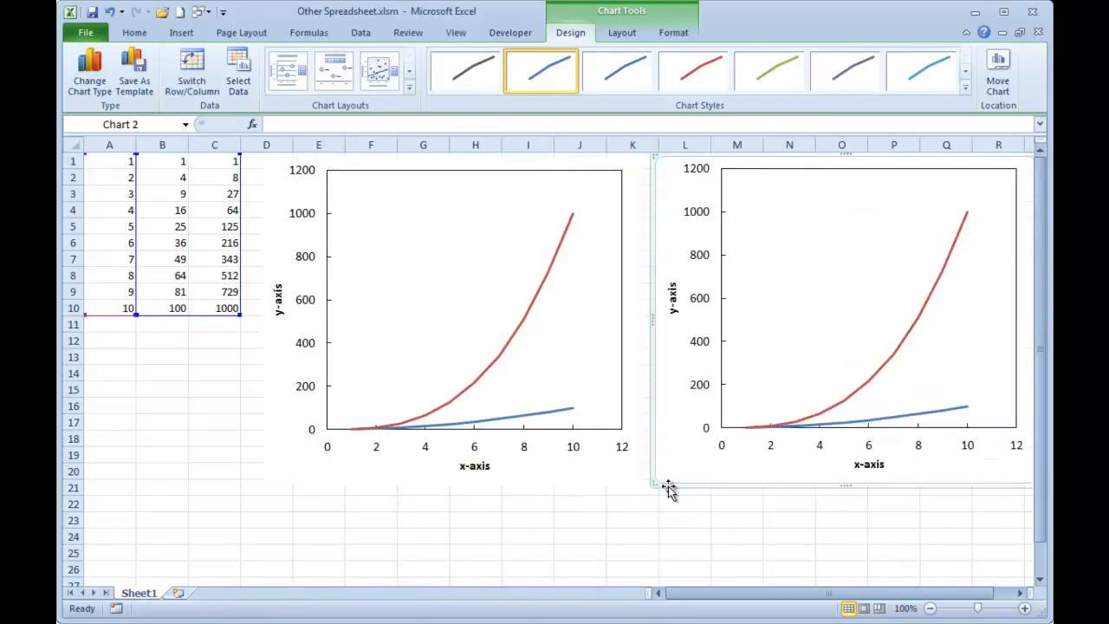
click(664, 511)
drag(742, 599, 774, 599)
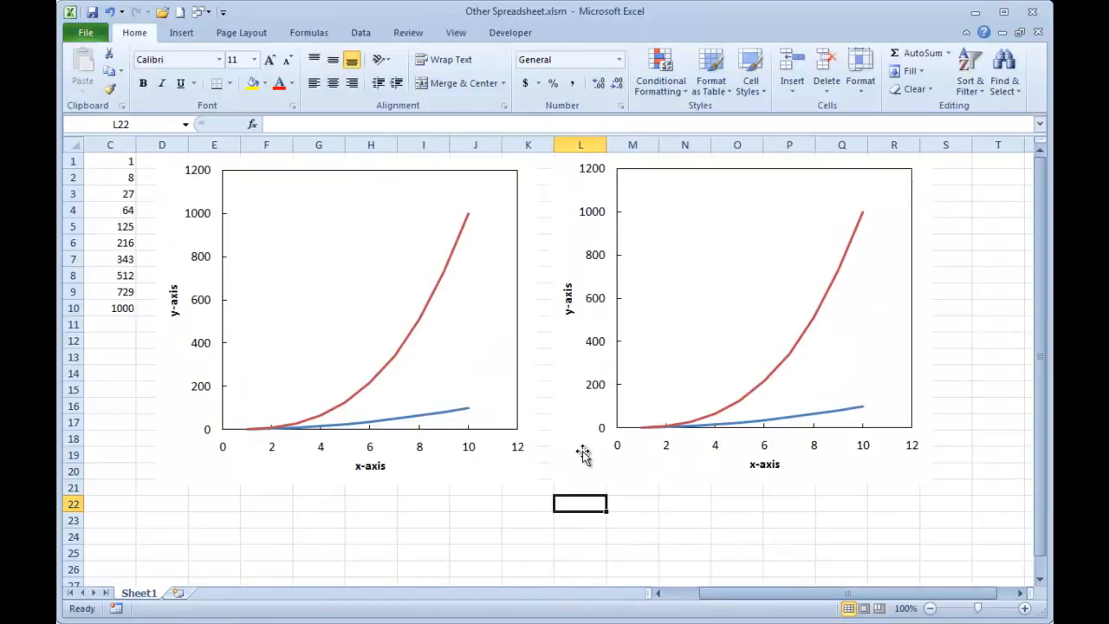
click(573, 389)
drag(573, 389, 515, 524)
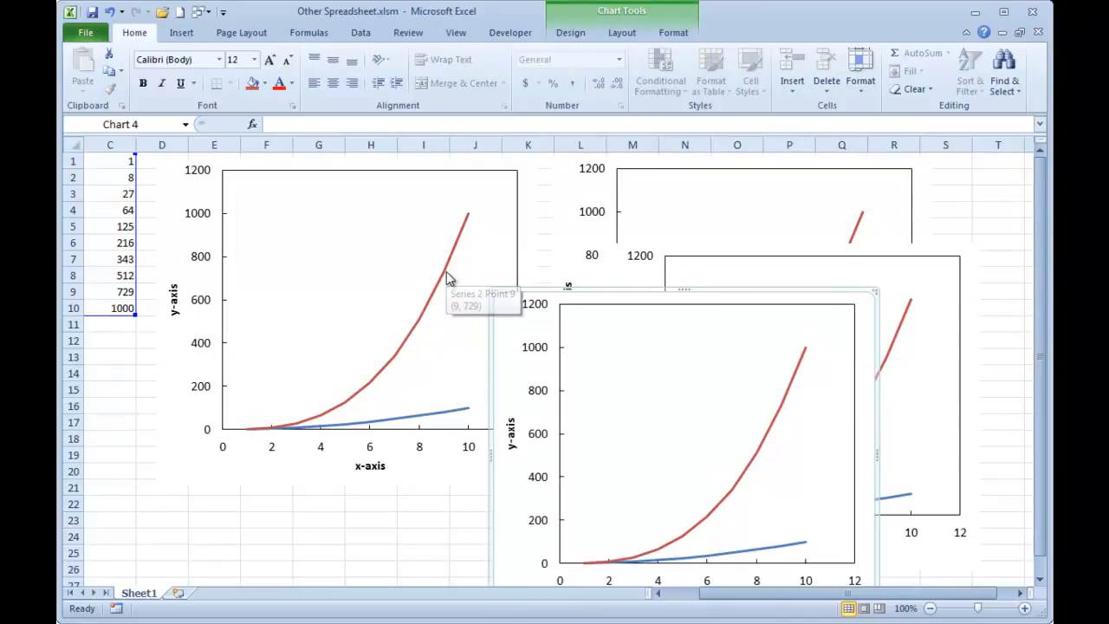
key(ctrl+z)
key(ctrl+z)
click(532, 520)
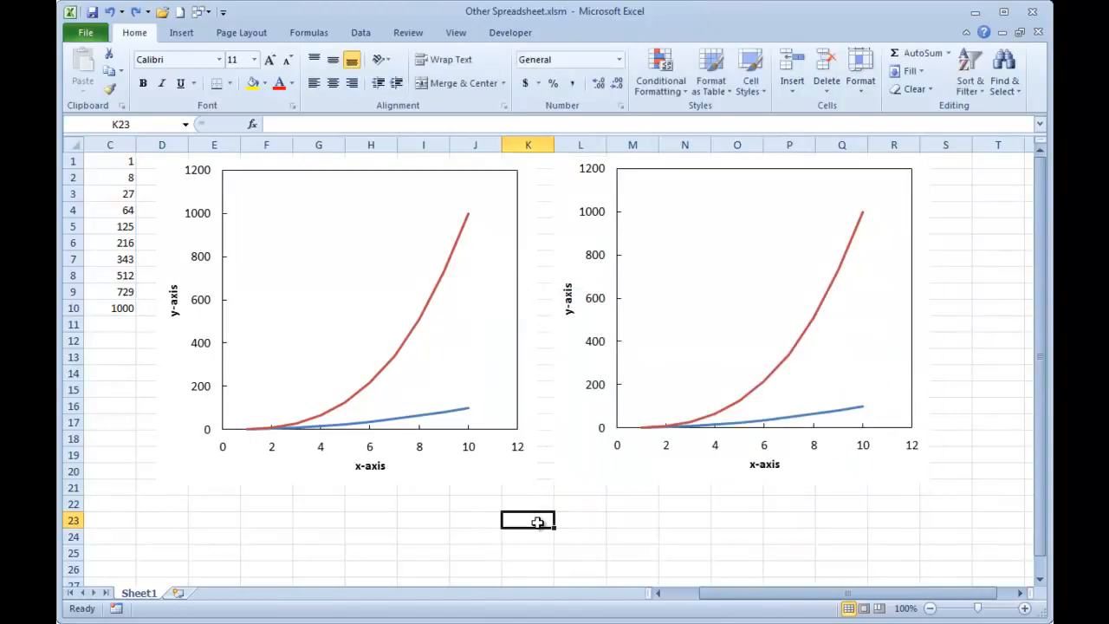
Run the FmtChart_Presentation macro on the duplicate chart that starts at column L.
click(576, 470)
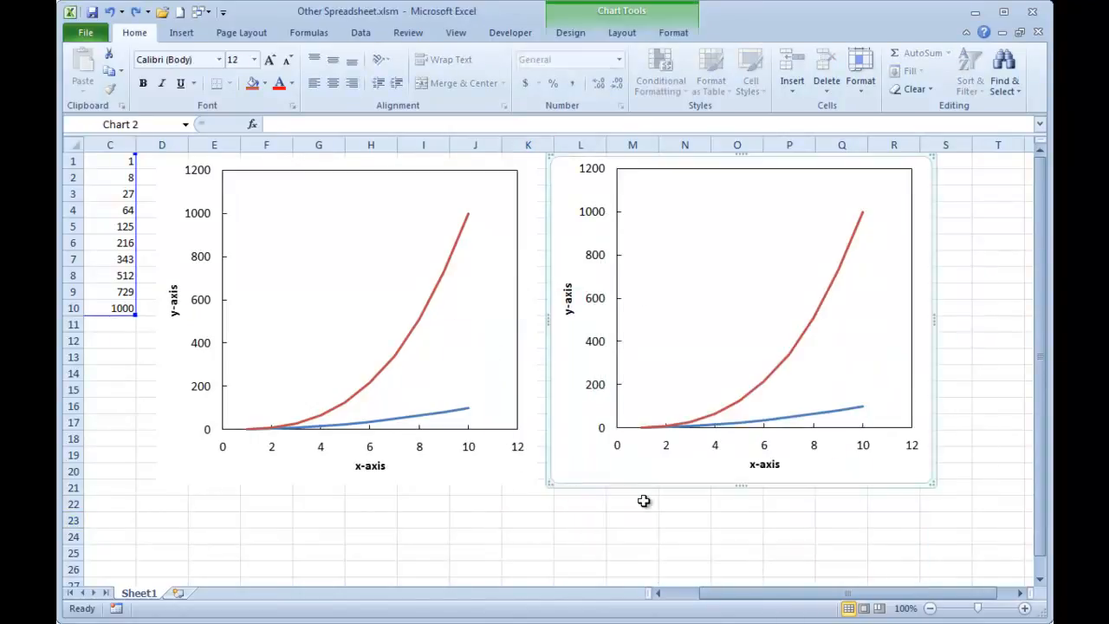
key(alt+F8)
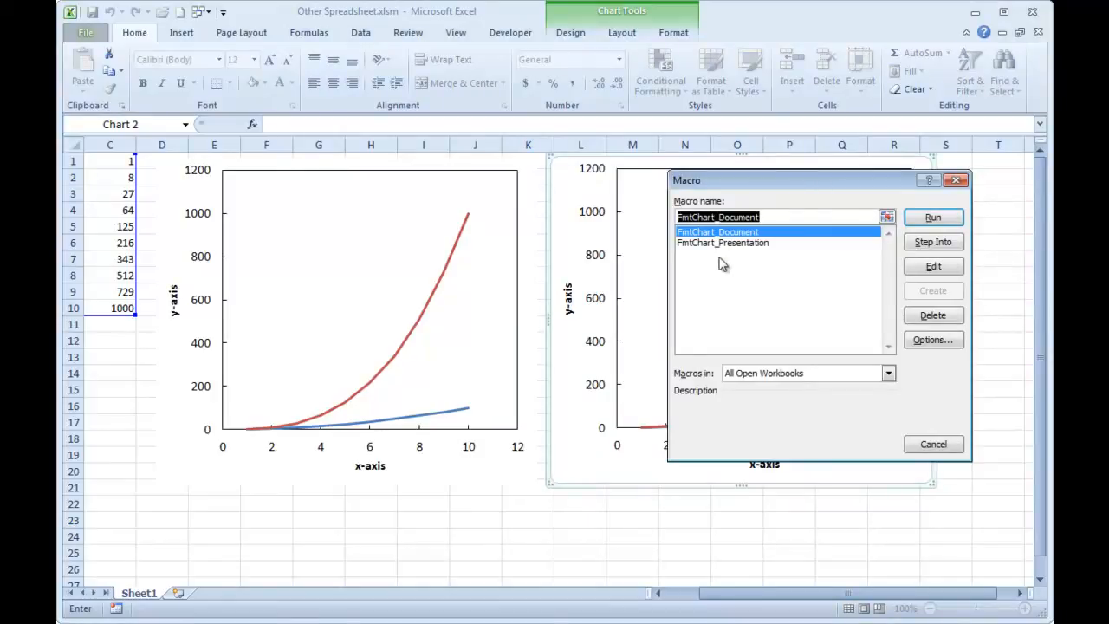
click(736, 244)
click(936, 217)
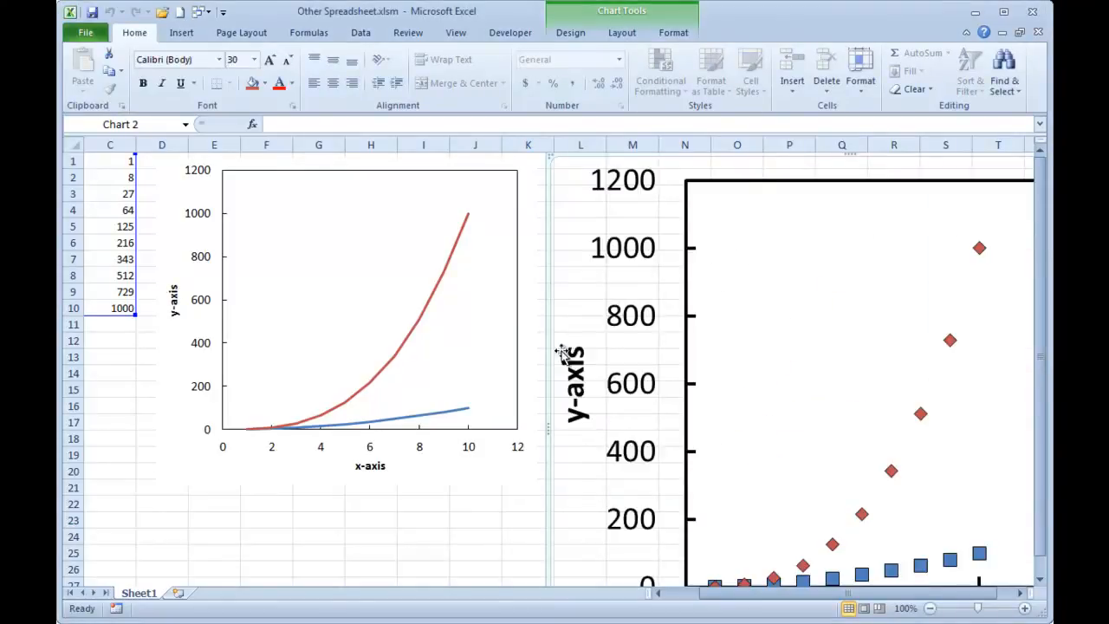
click(477, 521)
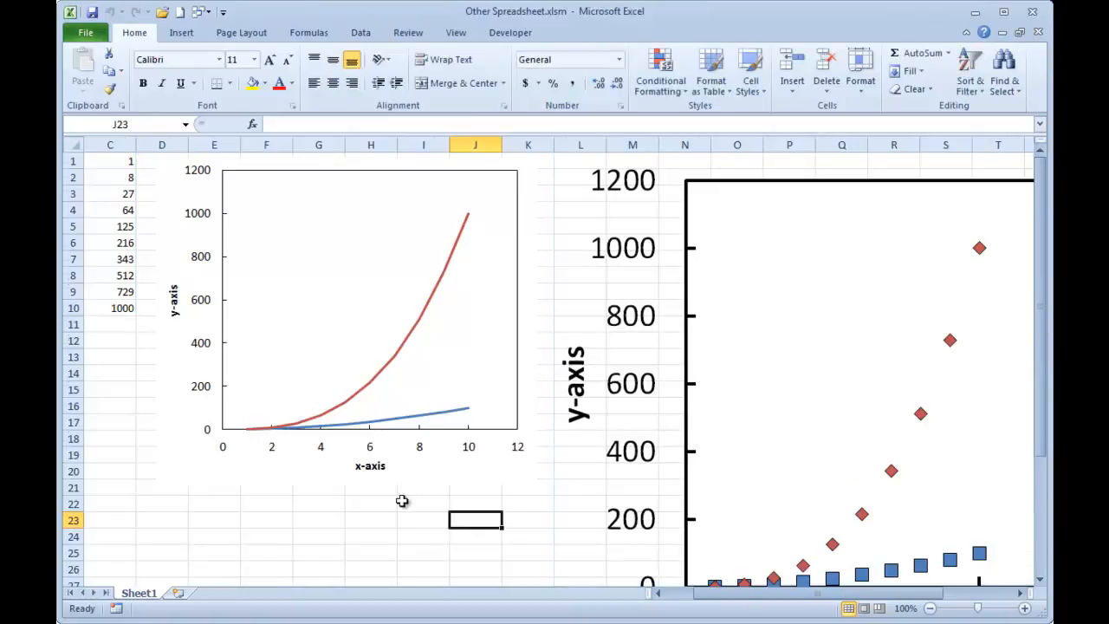
Format the column C series in the presentation-style chart with no markers and a solid line.
ctrl+scroll(402, 500, down, 2)
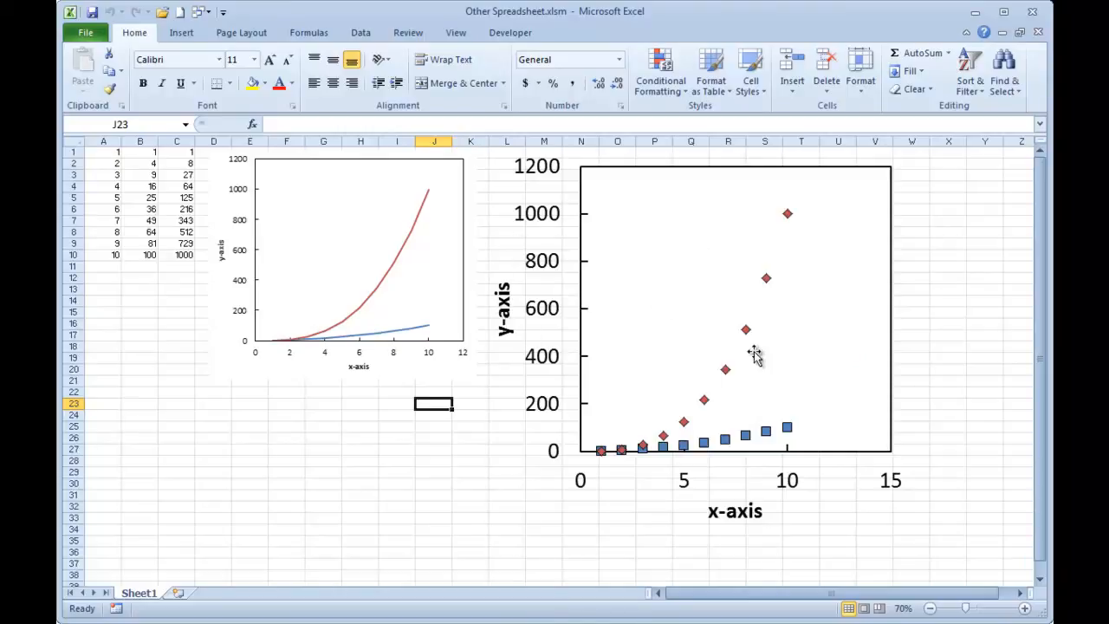
double_click(725, 370)
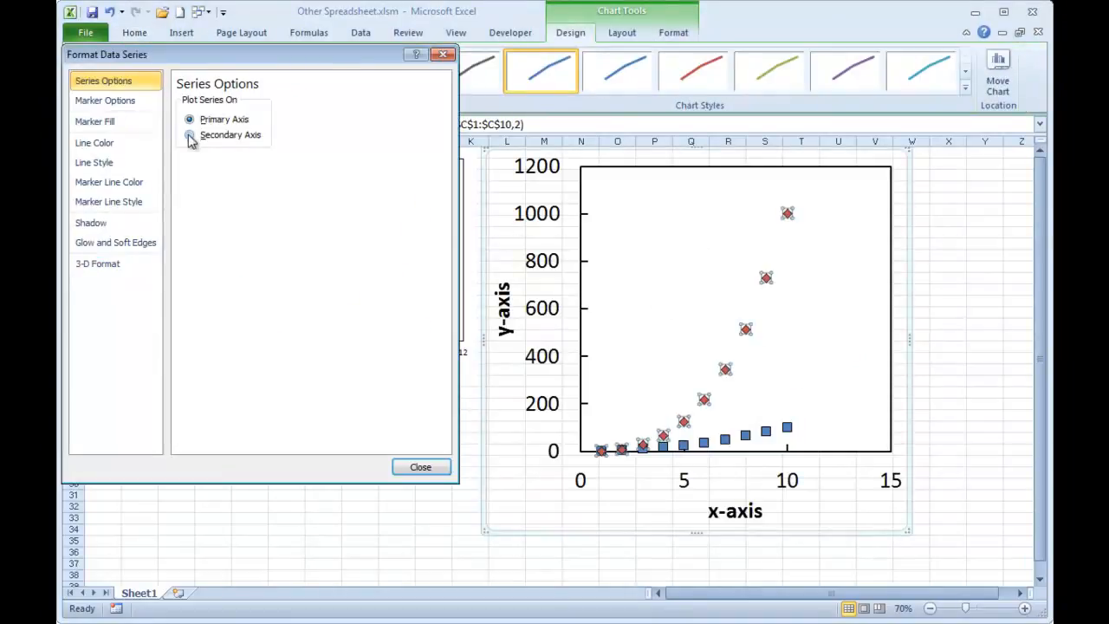
click(118, 102)
click(210, 137)
click(94, 143)
click(181, 118)
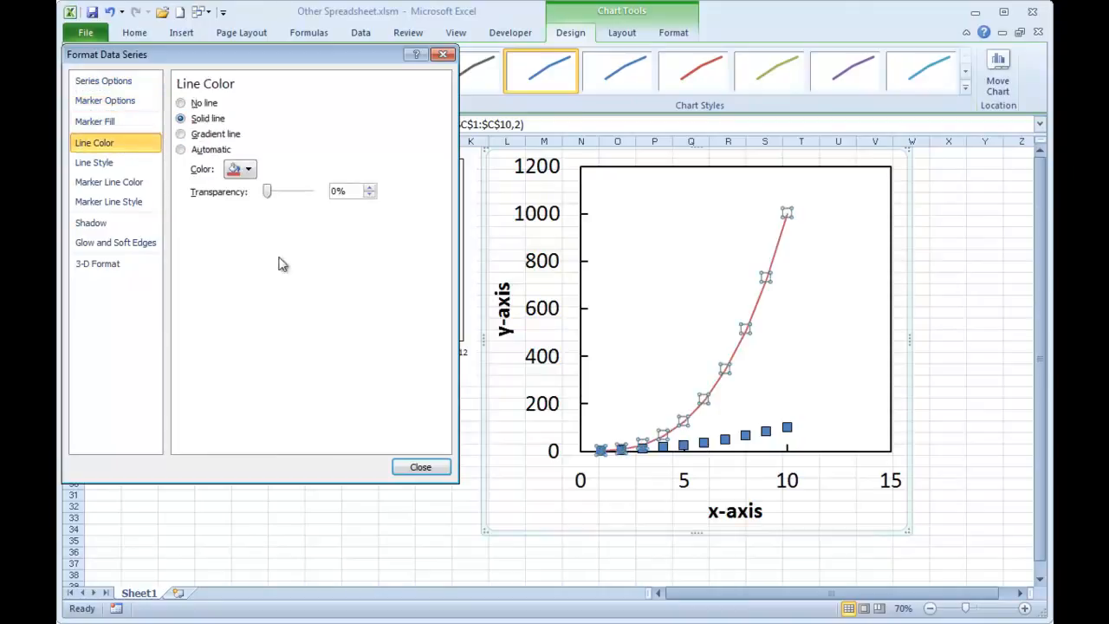
Format the presentation-style chart's column B series with no markers and a solid line, and finish the series formatting.
click(713, 438)
click(131, 106)
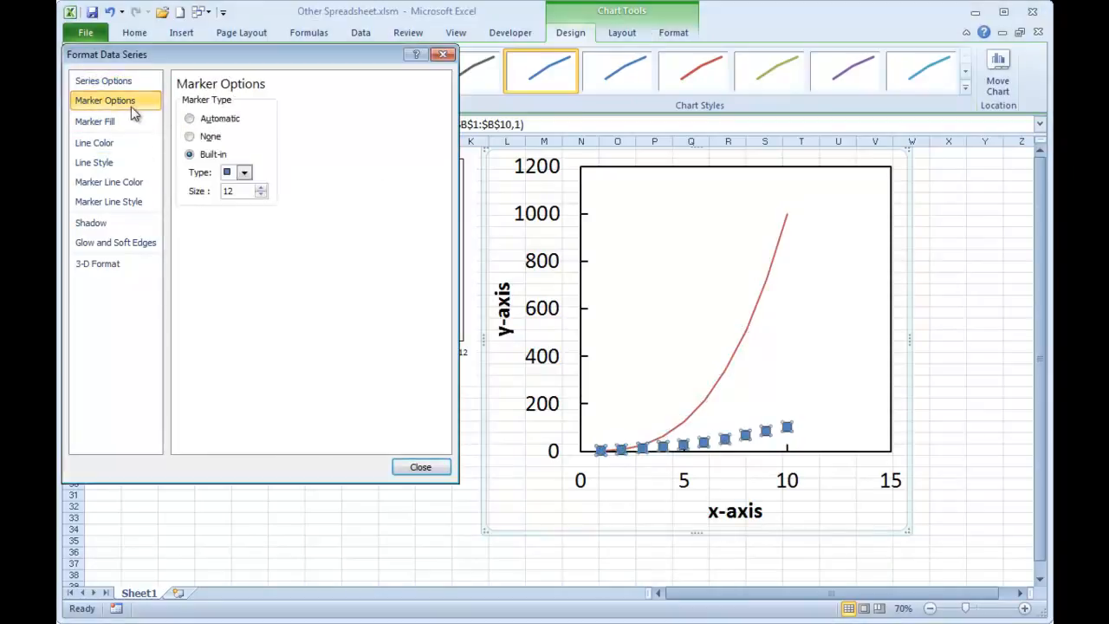
click(209, 136)
click(94, 143)
click(206, 118)
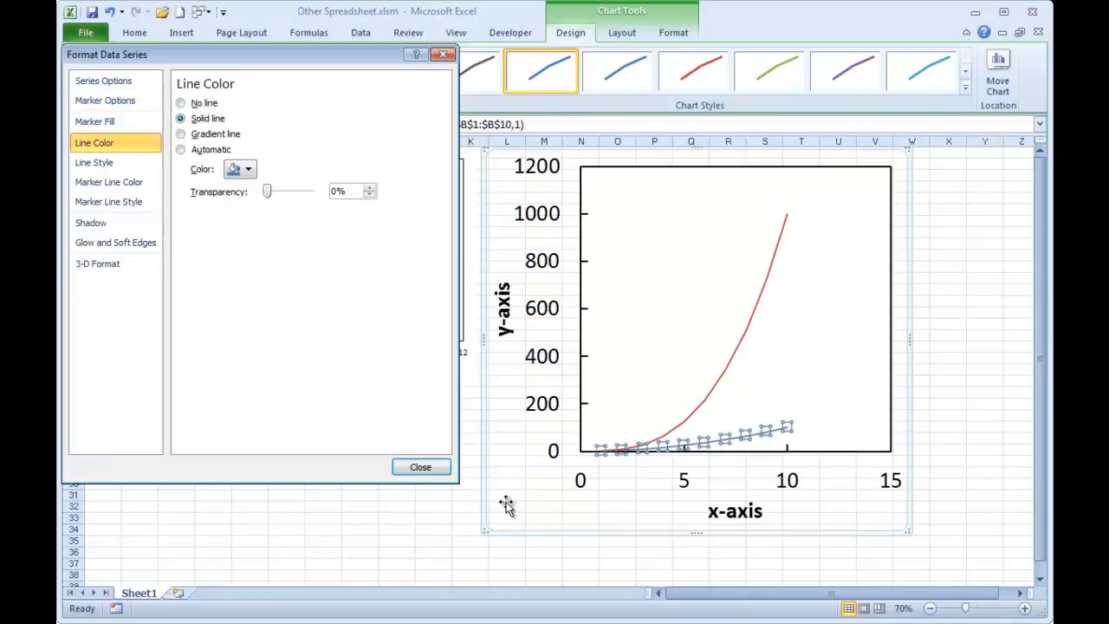
click(438, 468)
click(367, 433)
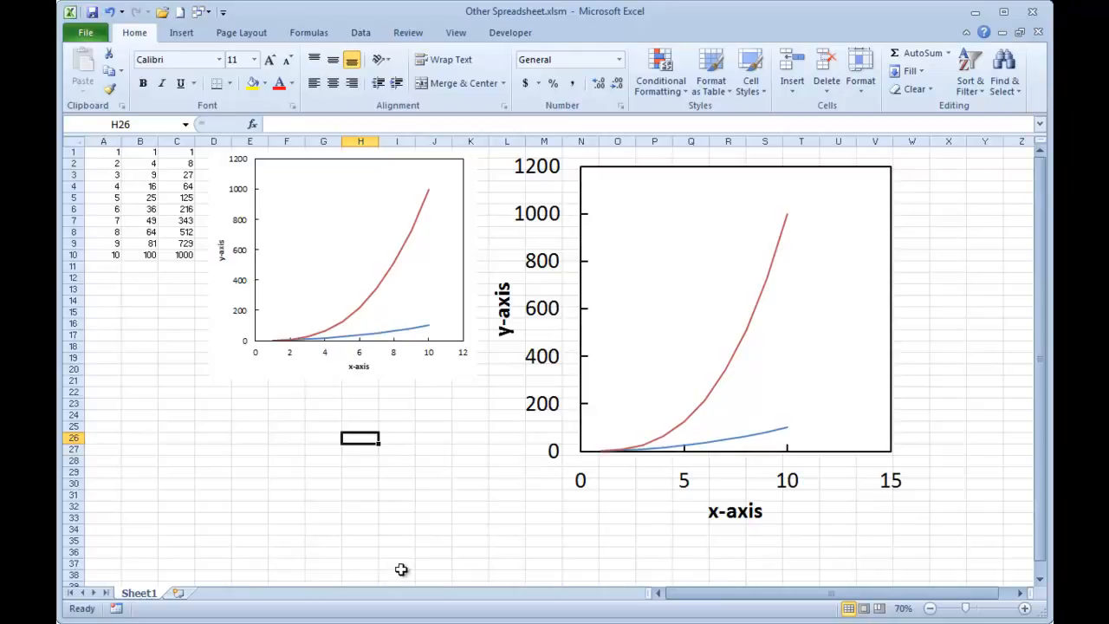
click(545, 469)
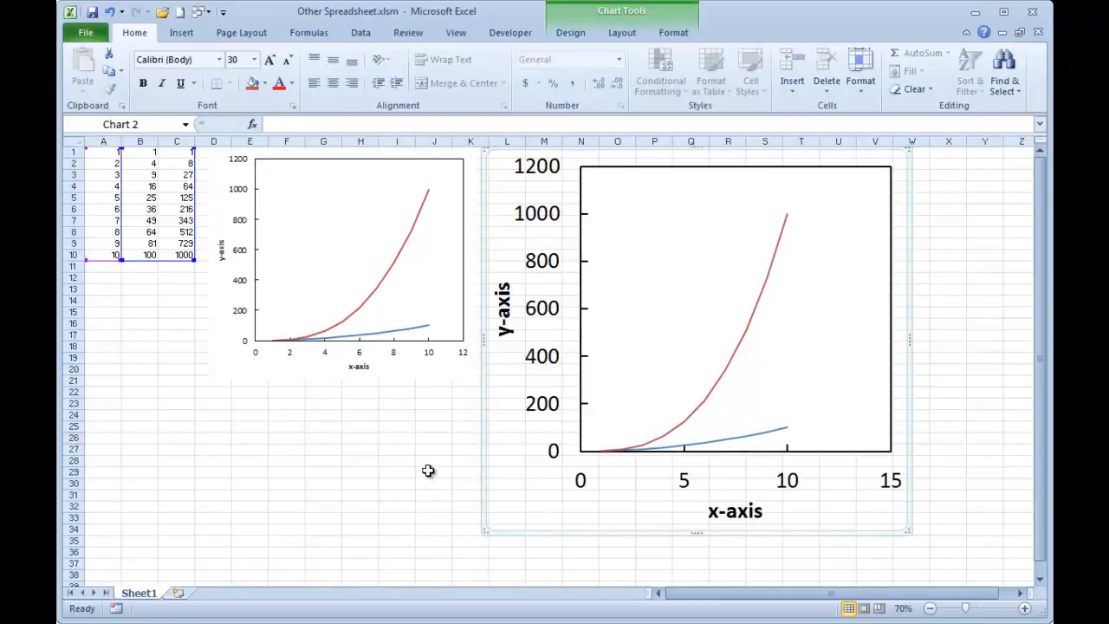
click(373, 371)
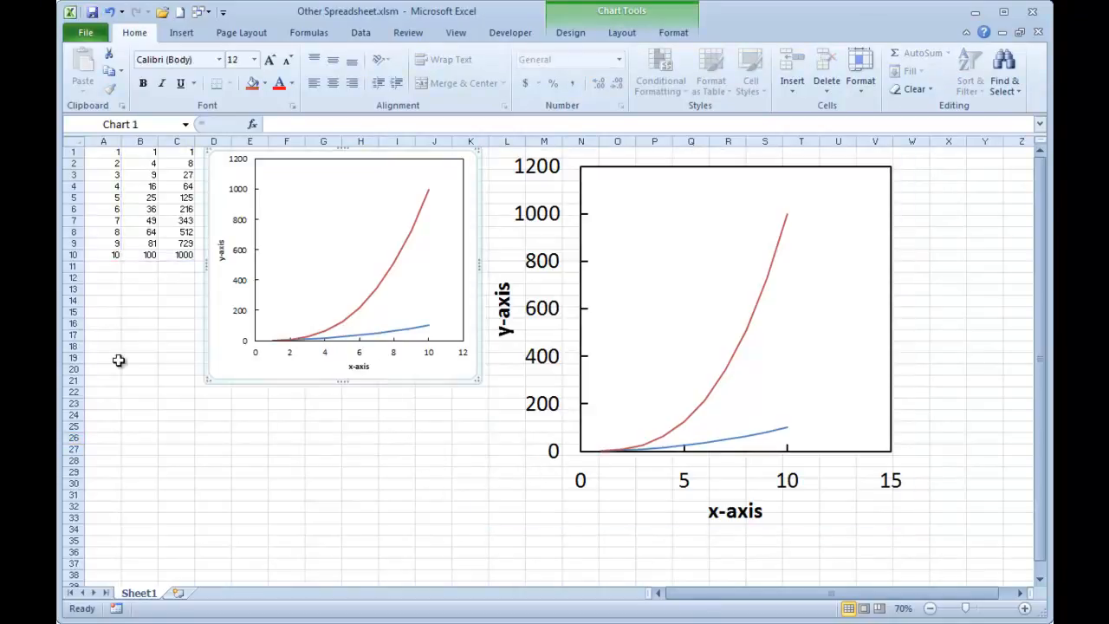